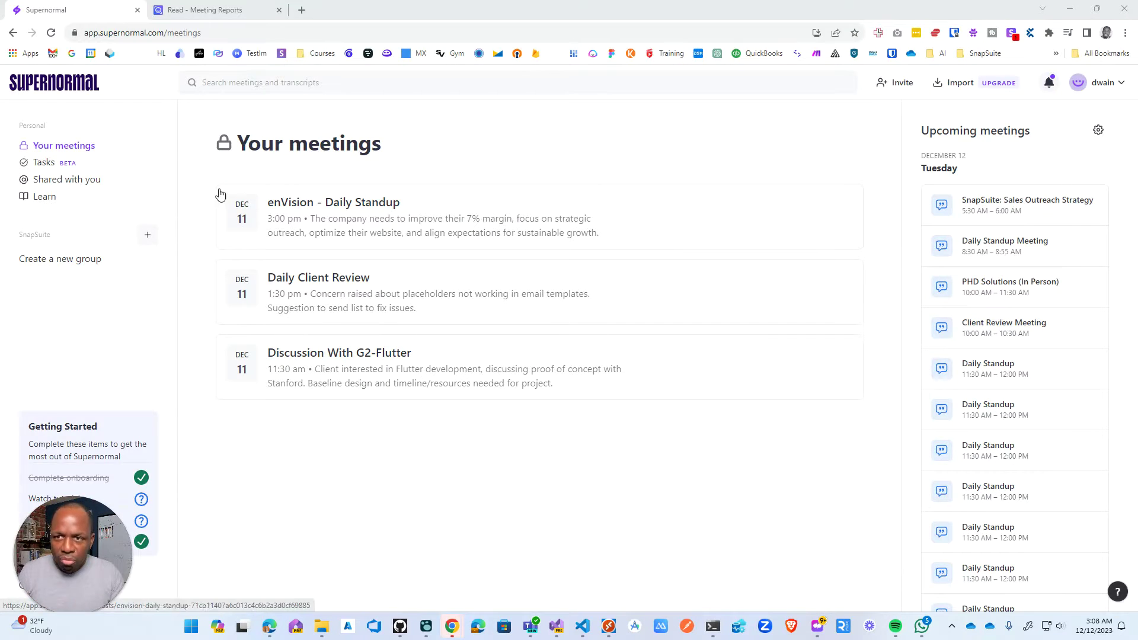
Switch from Supernormal's meetings list to the Read – Meeting Reports browser tab
left_click_drag(60, 534, 67, 517)
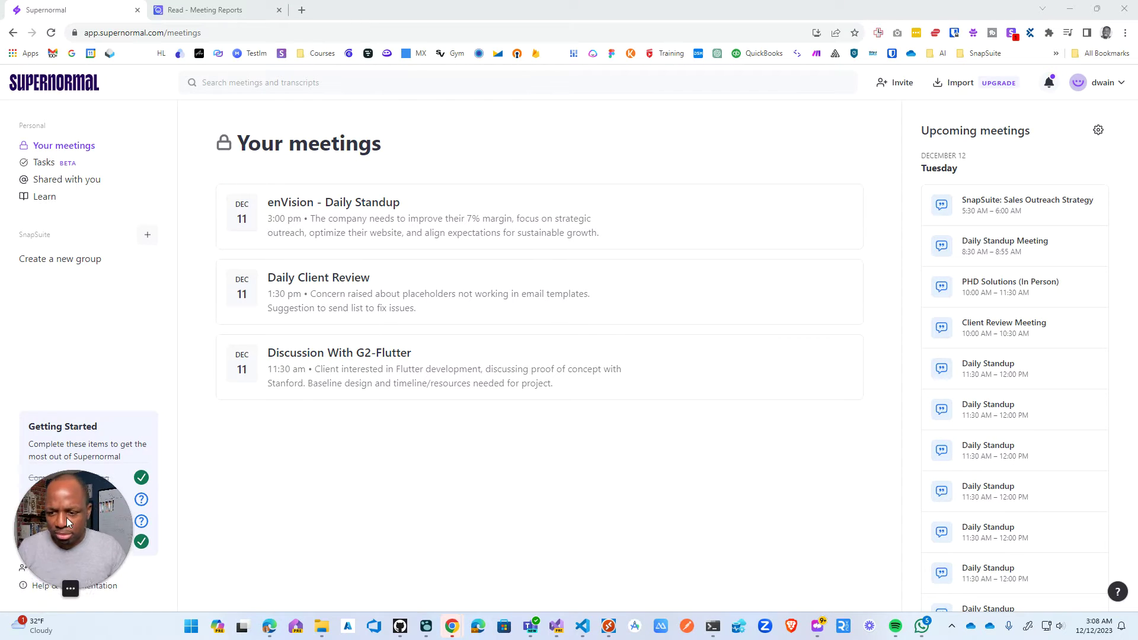
left_click(79, 590)
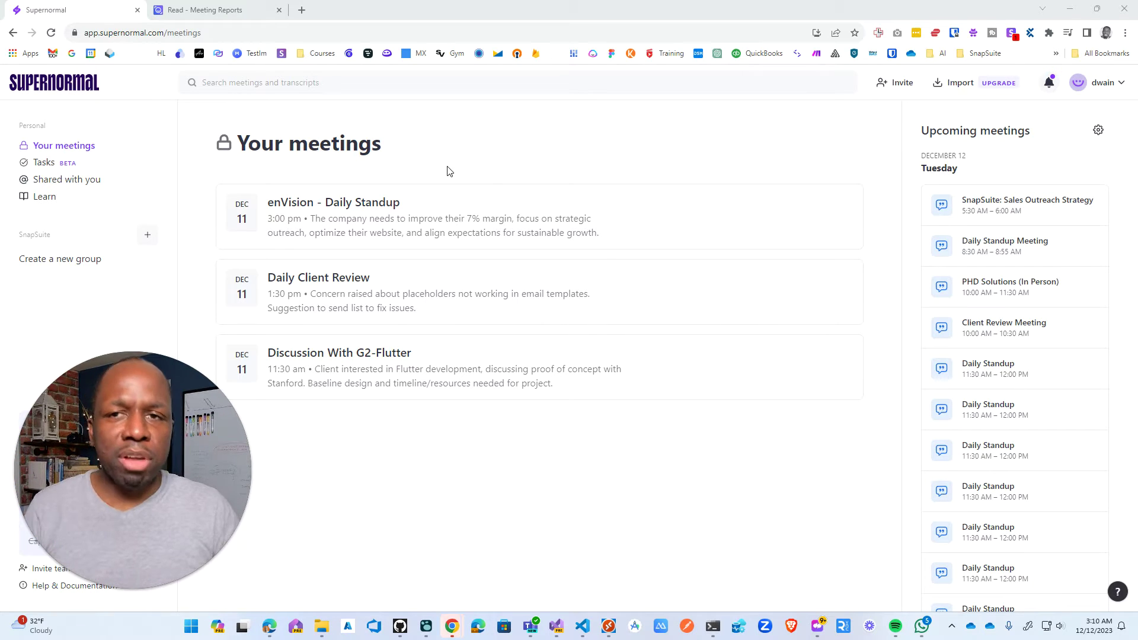
Dismiss the Daily Read audio panel and open the Discussion With G2-Flutter recap report
left_click(211, 10)
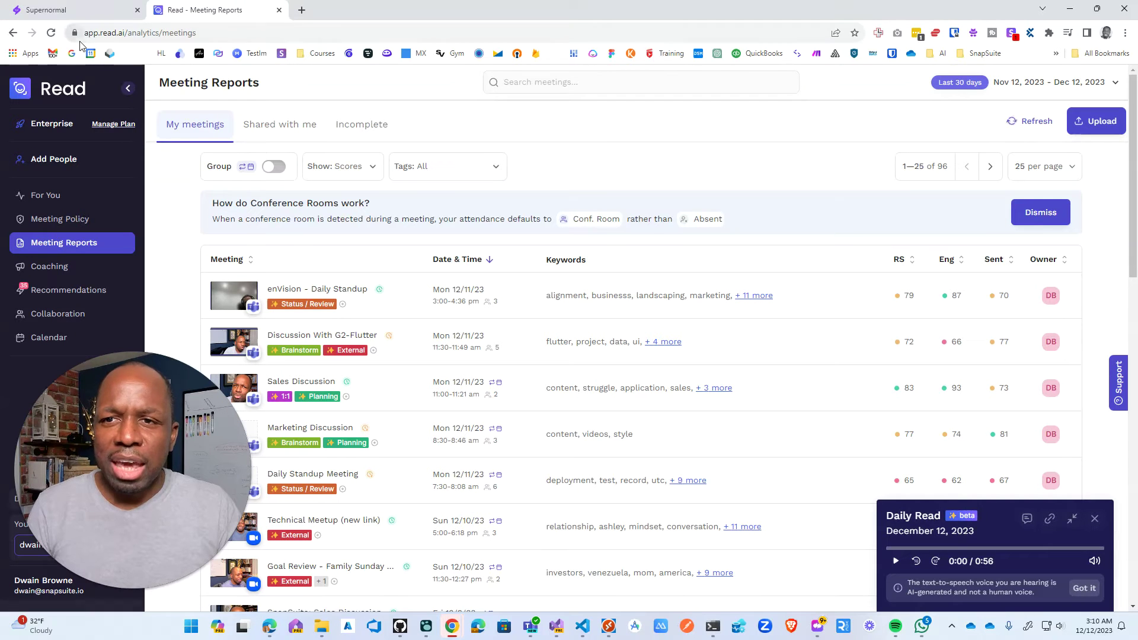
left_click(1094, 519)
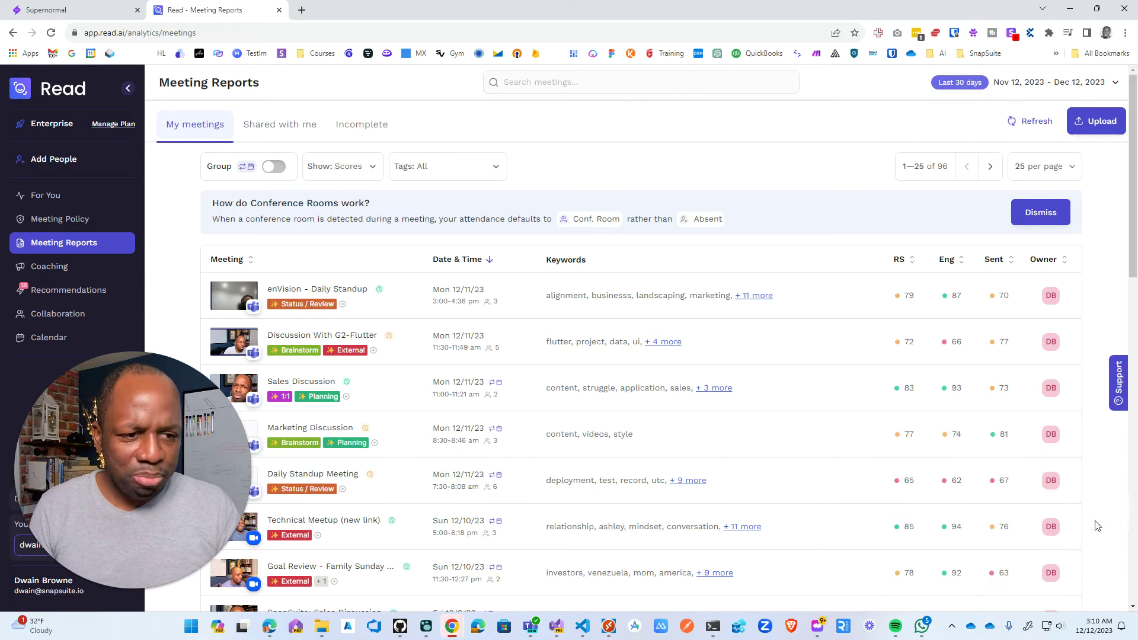
left_click(302, 339)
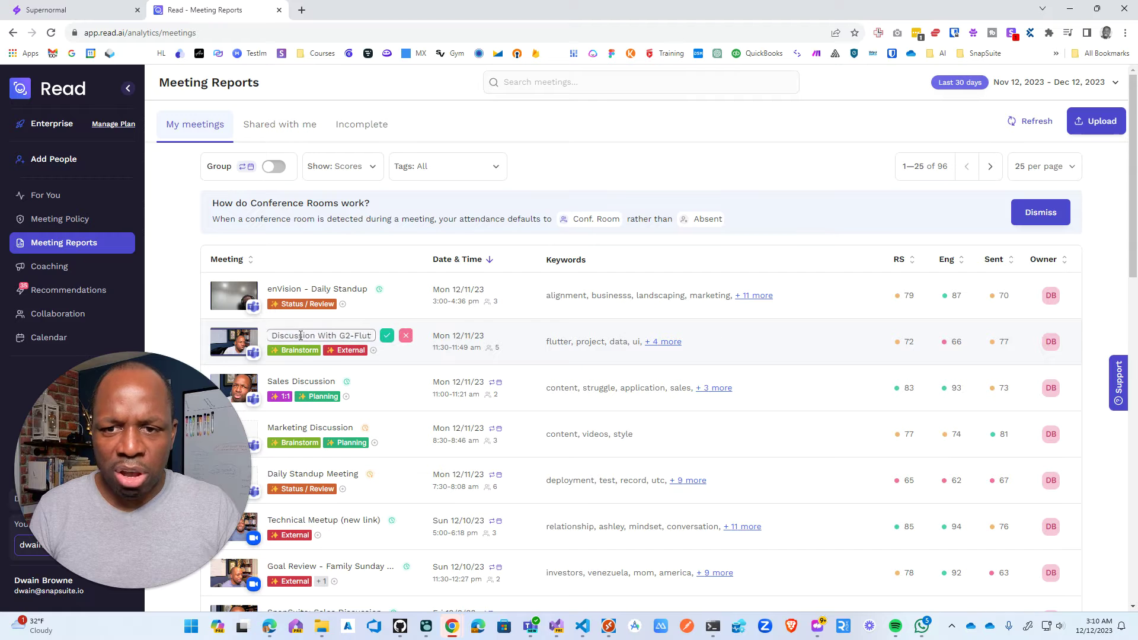
left_click(517, 337)
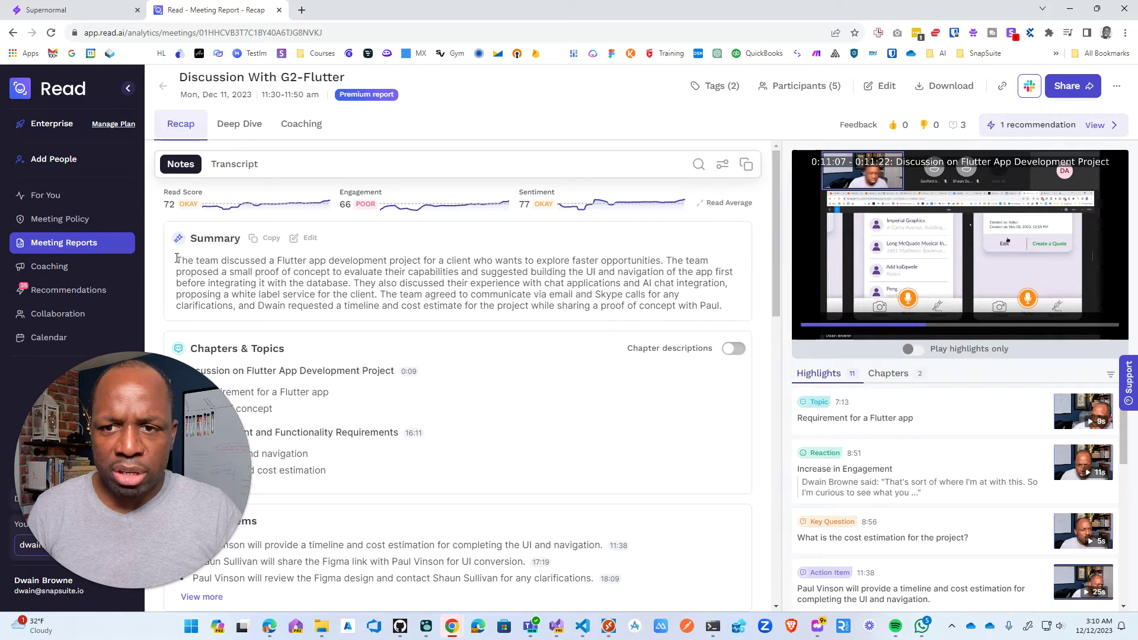
Select the G2-Flutter summary text and restart the highlight video near its beginning
left_click_drag(176, 260, 723, 306)
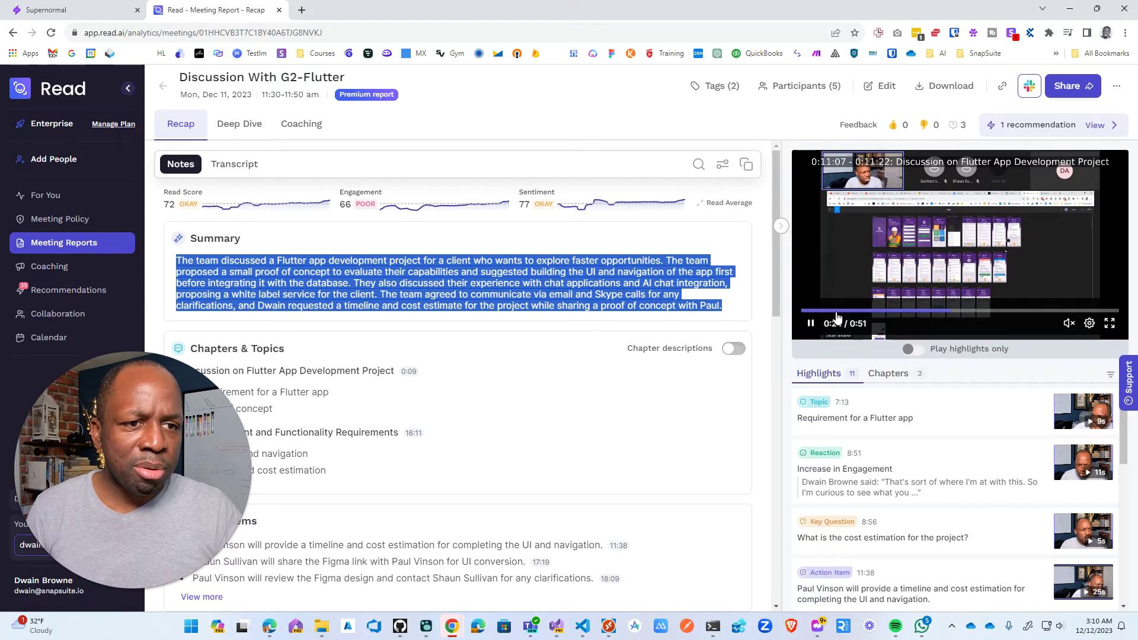
left_click(816, 314)
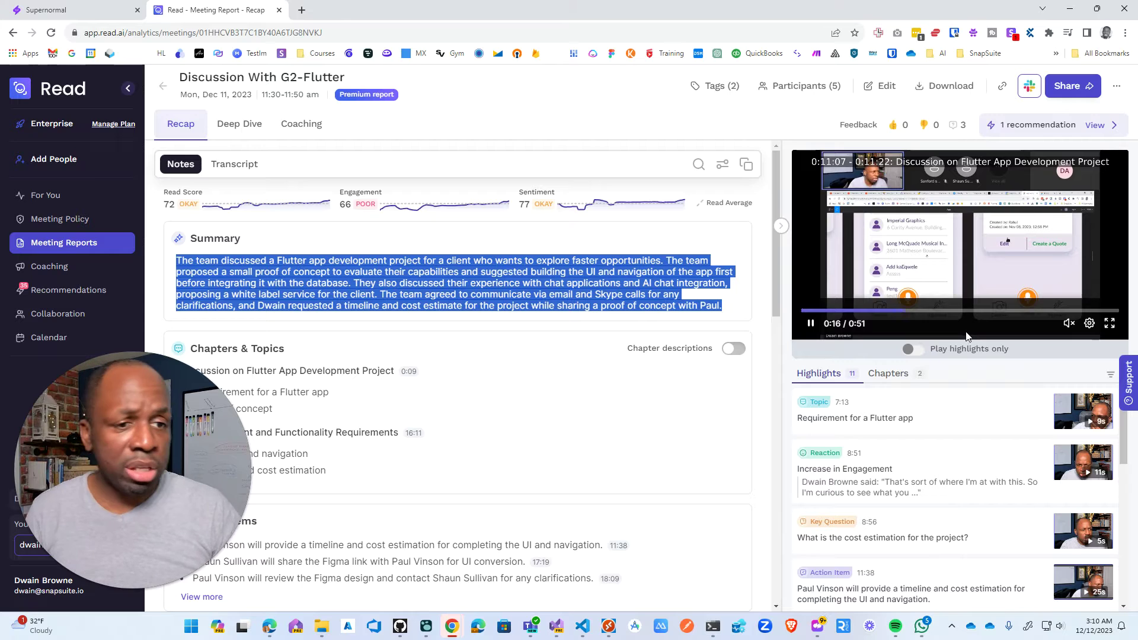
scroll(920, 451, "down", 5)
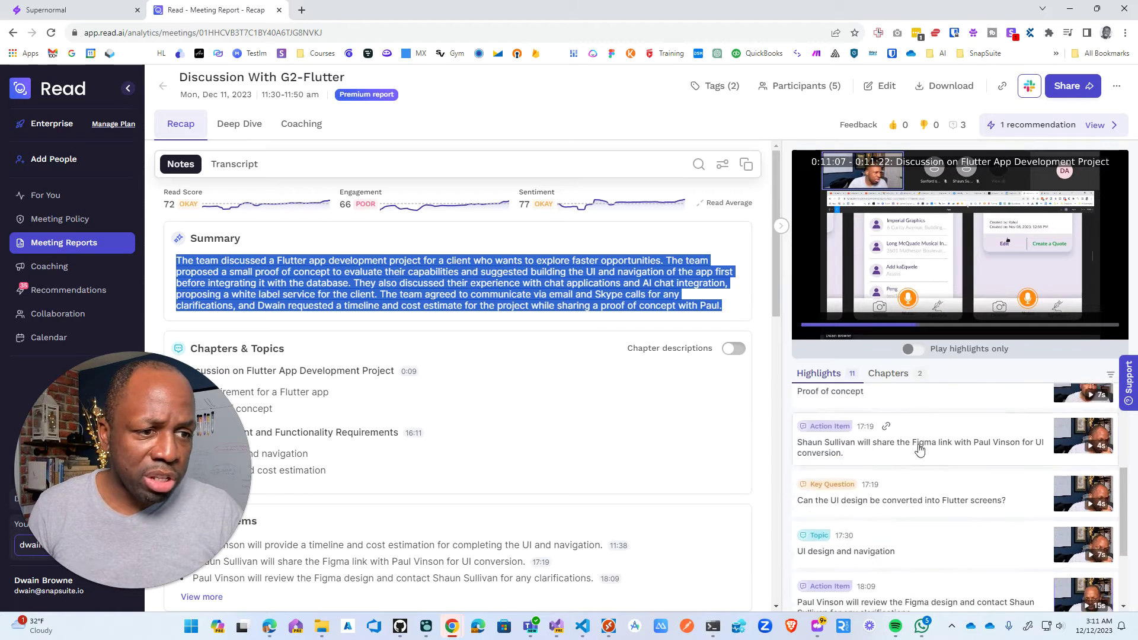
scroll(919, 451, "down", 3)
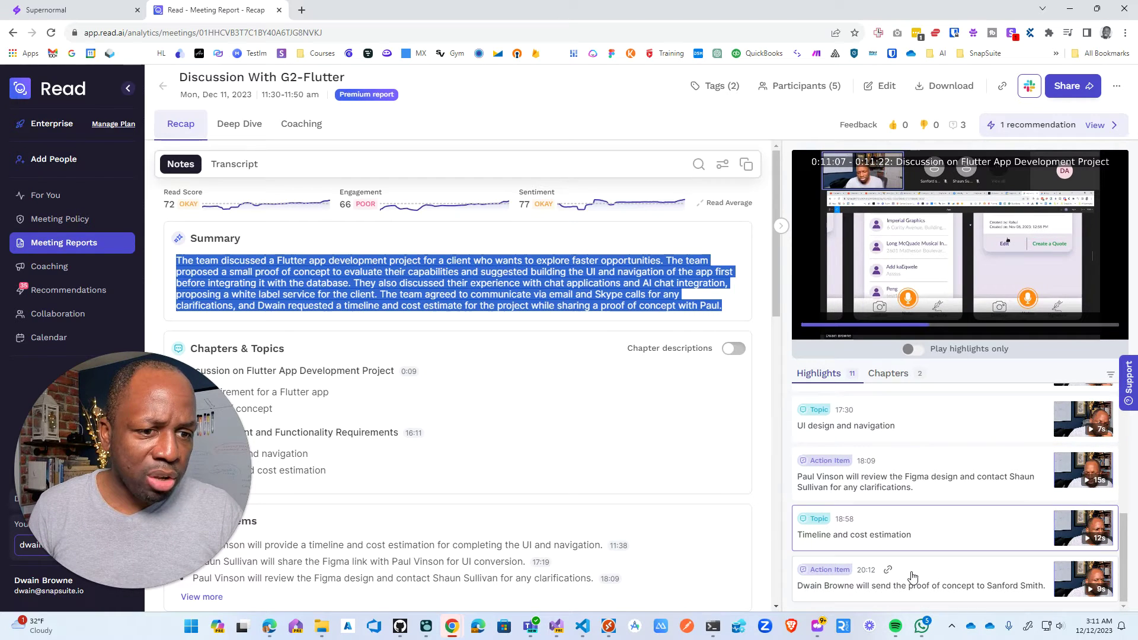
scroll(919, 501, "up", 8)
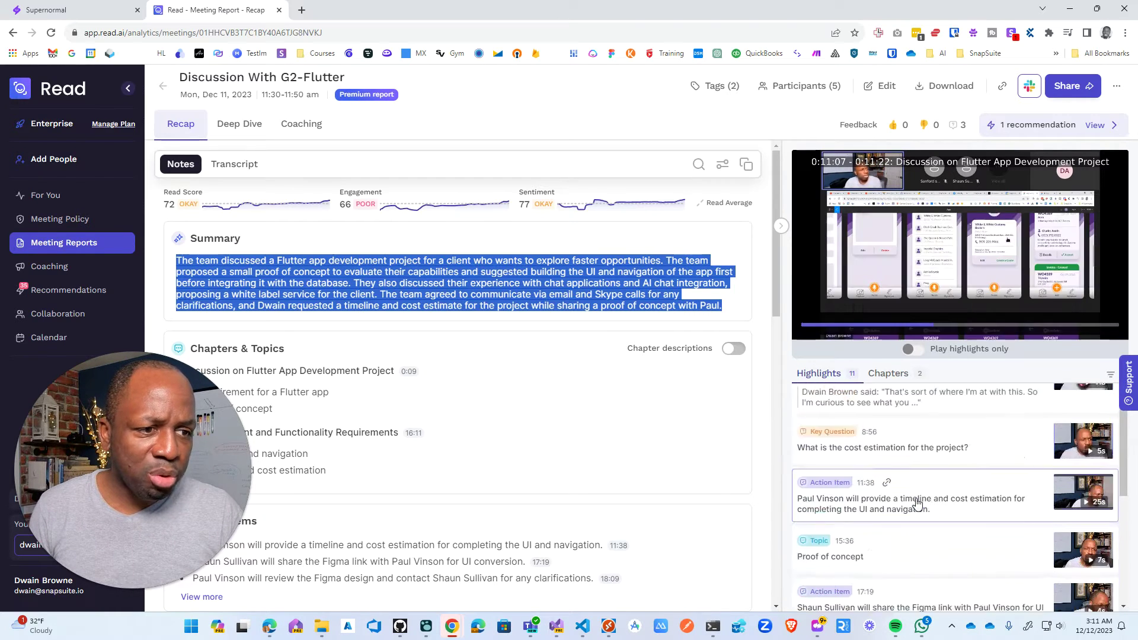
Switch to the Chapters view and expand Action Items to list all four
left_click(890, 379)
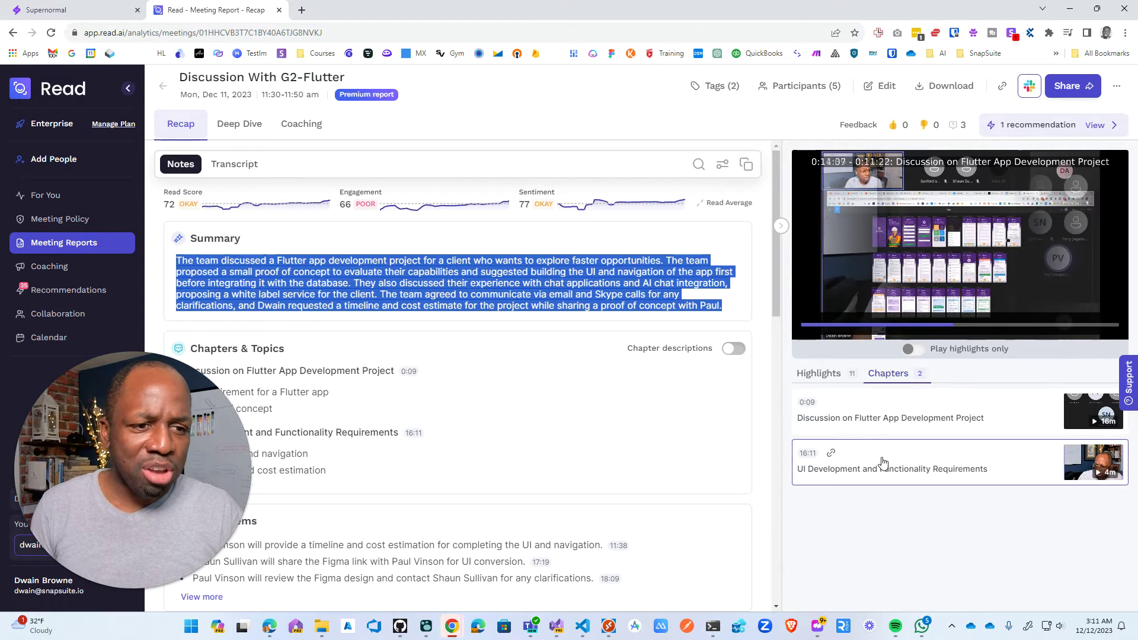
left_click_drag(15, 514, 798, 517)
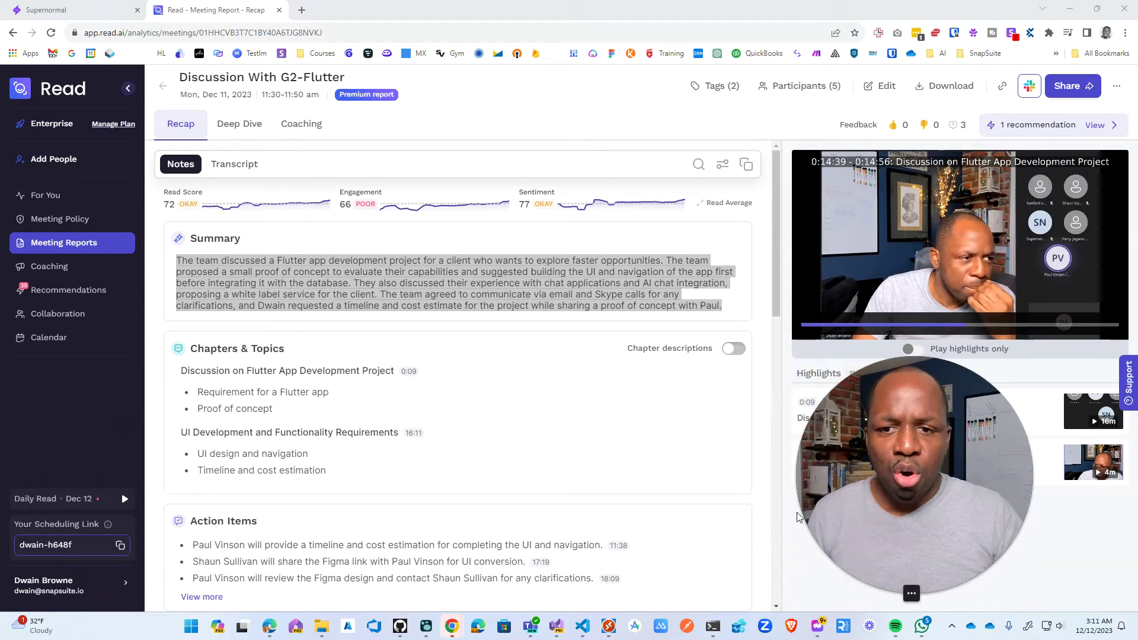
scroll(285, 356, "down", 2)
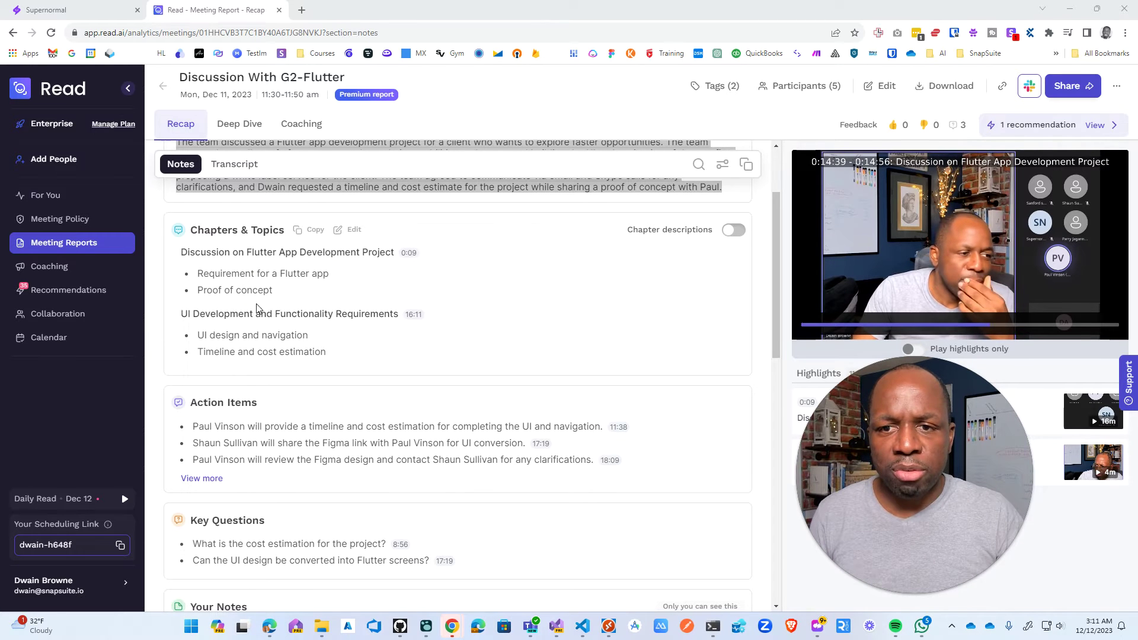
scroll(235, 336, "down", 1)
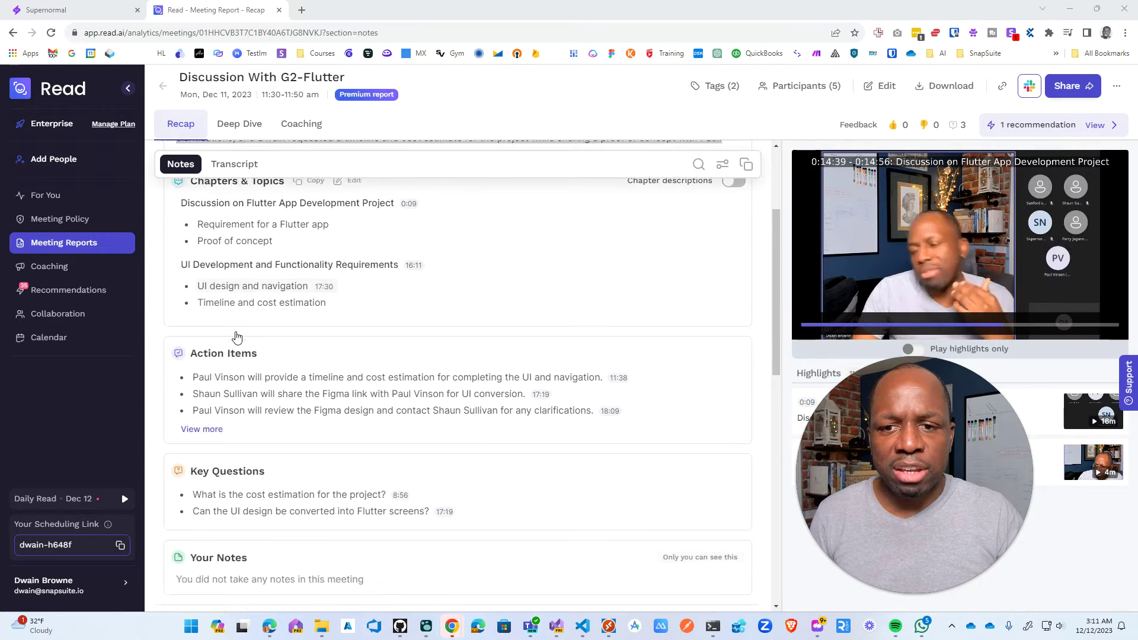
scroll(236, 336, "down", 2)
left_click(204, 301)
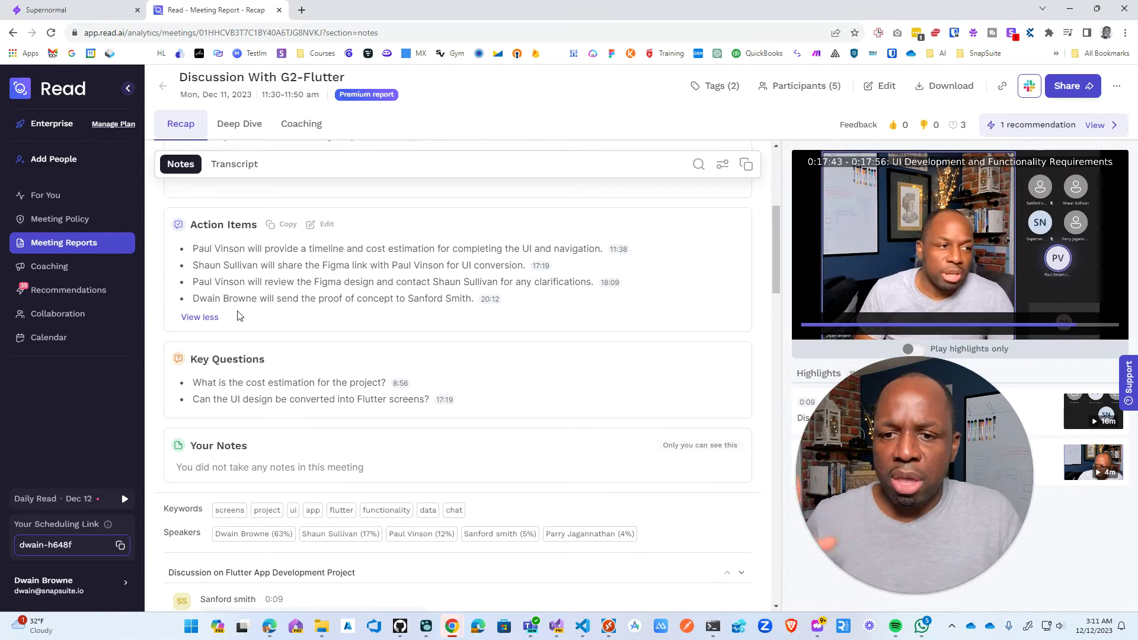
In a new tab, search Google for 'avoma meeting', fixing the misspelled query
left_click(302, 10)
type("avom")
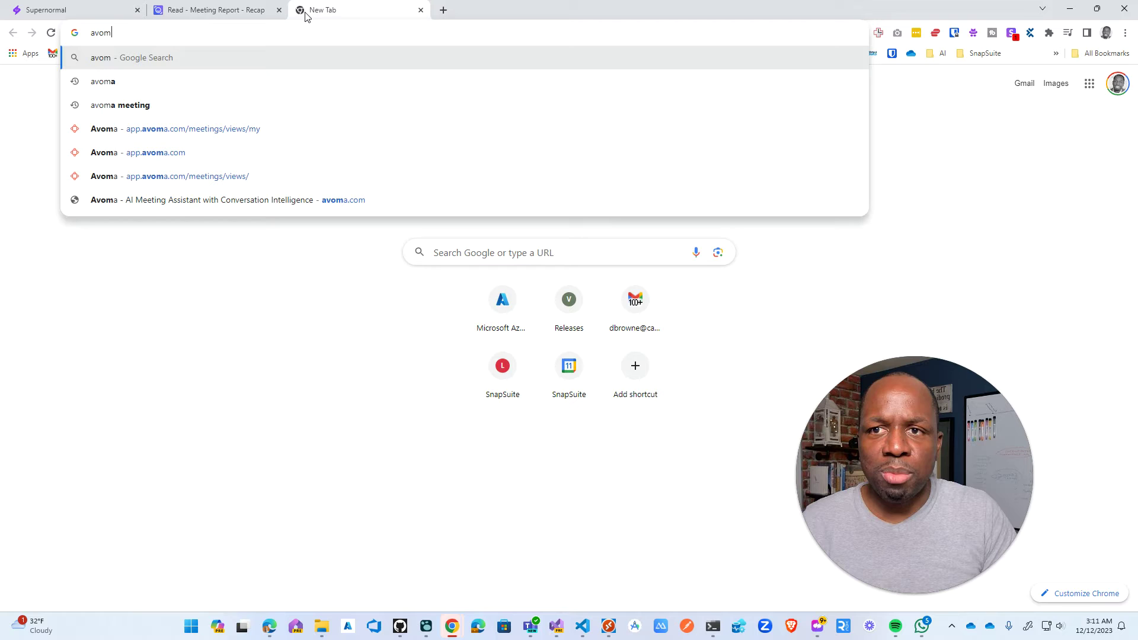
type("ama")
key("BackSpace")
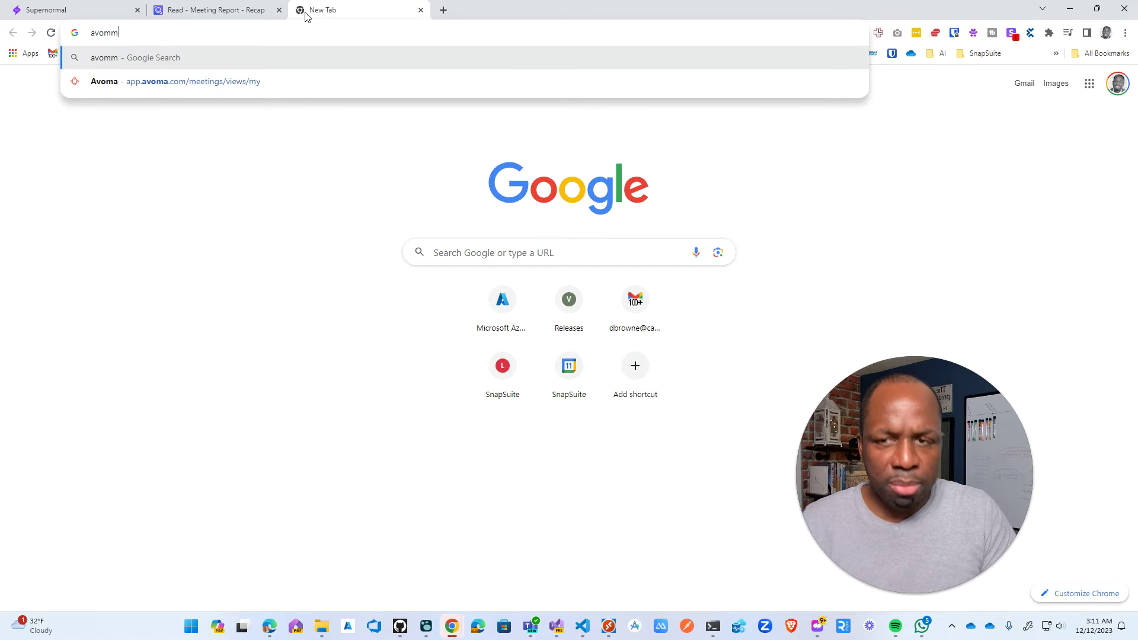
key("Return")
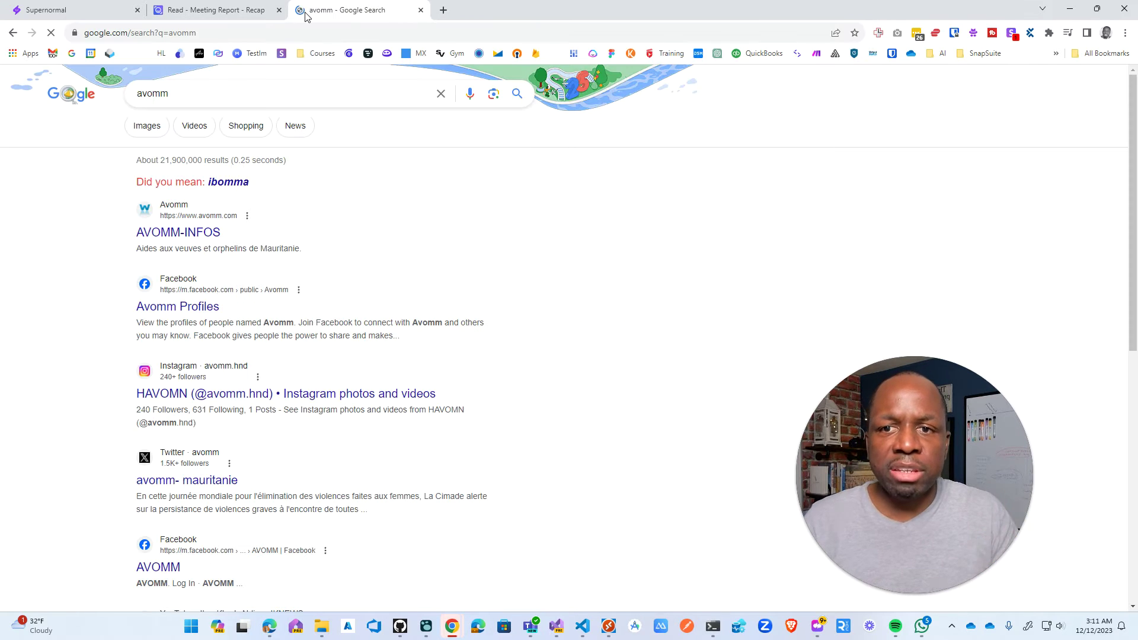
left_click(232, 94)
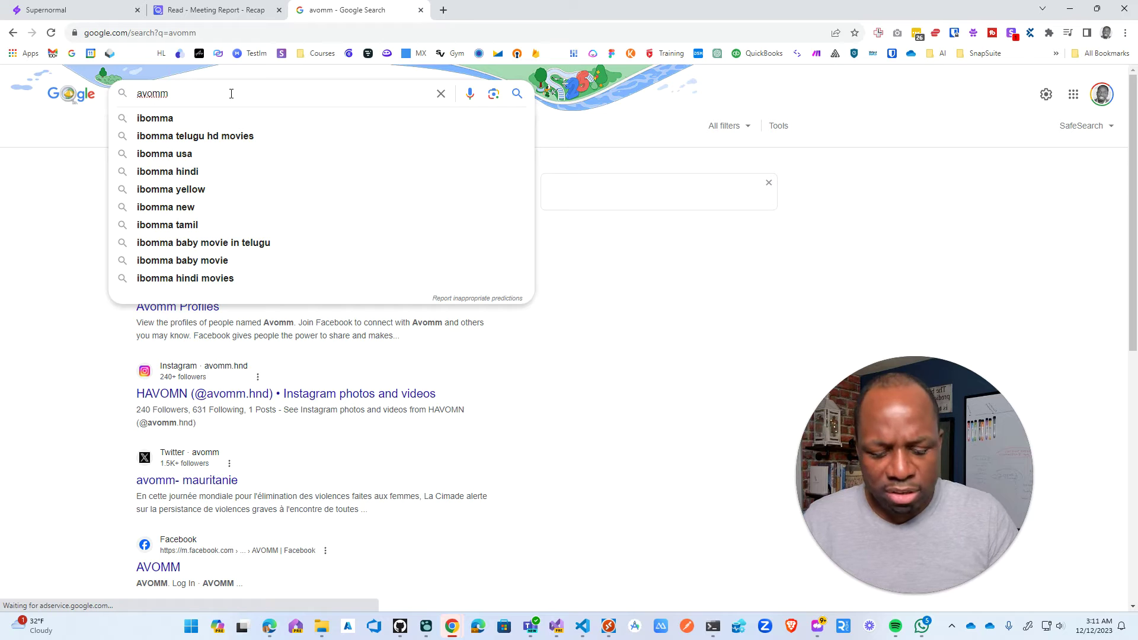
key("BackSpace")
type("a")
key("Down")
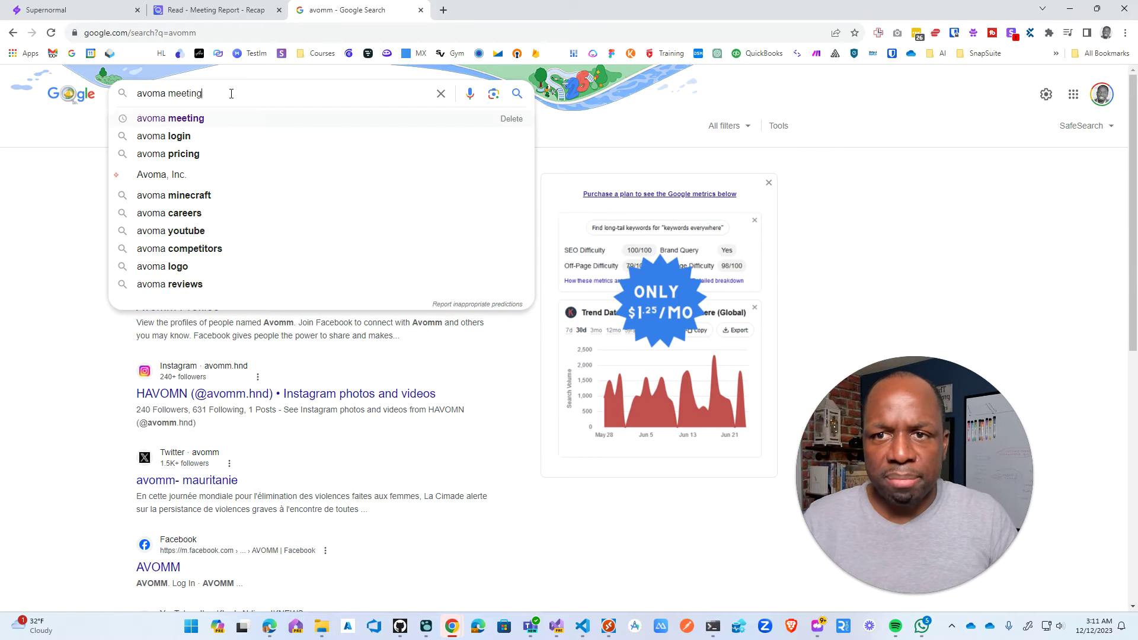
key("Return")
scroll(178, 492, "down", 3)
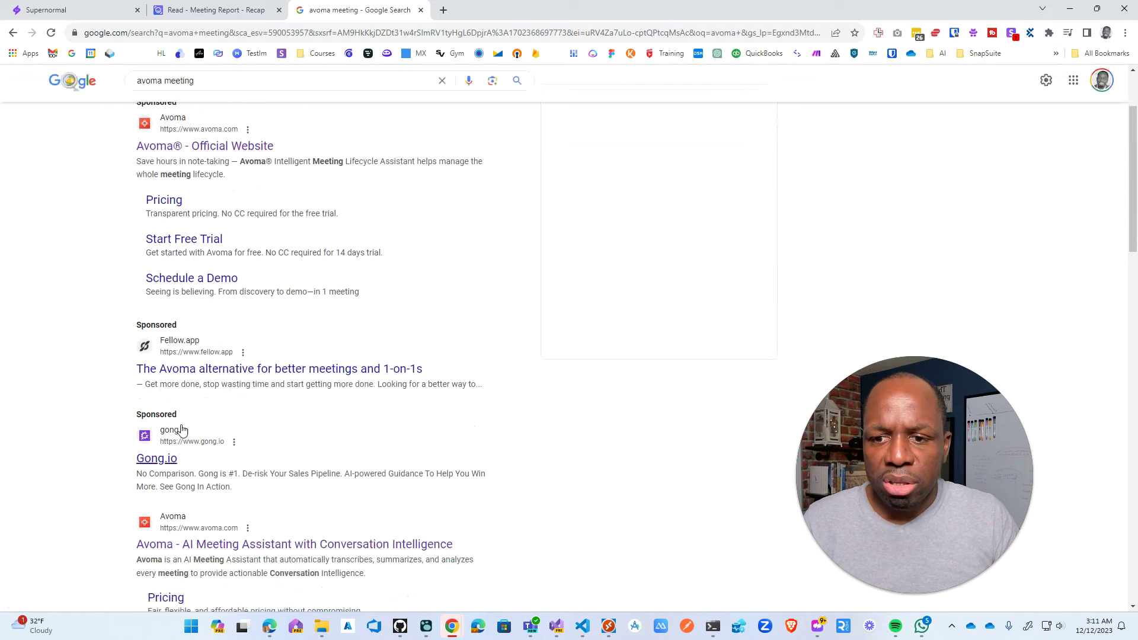
Open Avoma's official website, browse its meeting features, then close the Avoma tab
left_click(182, 487)
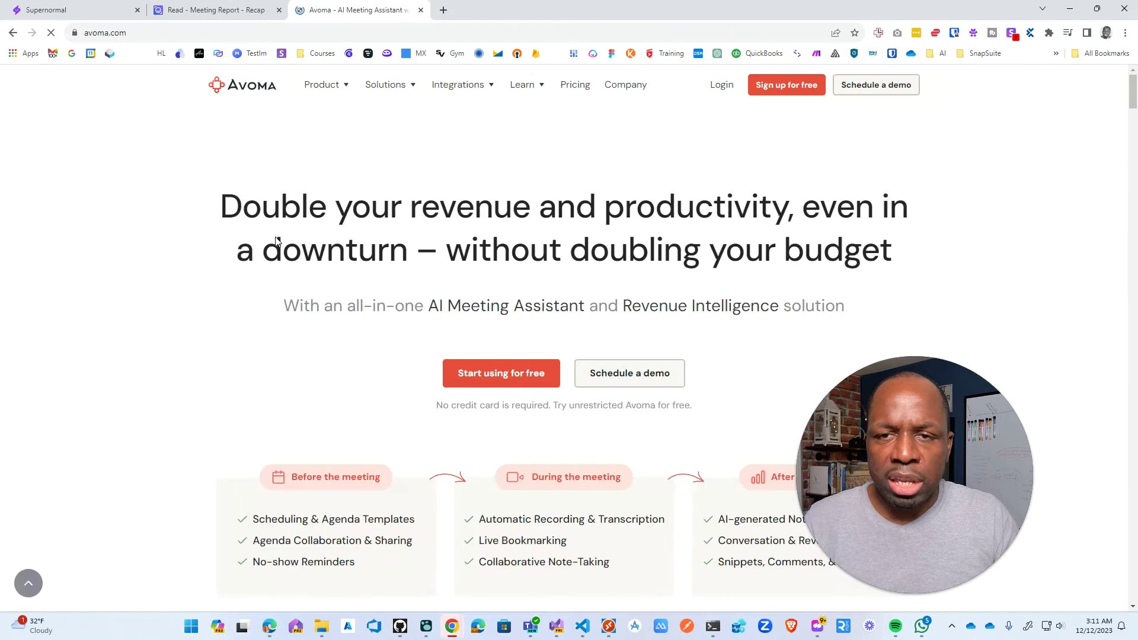
scroll(484, 311, "down", 6)
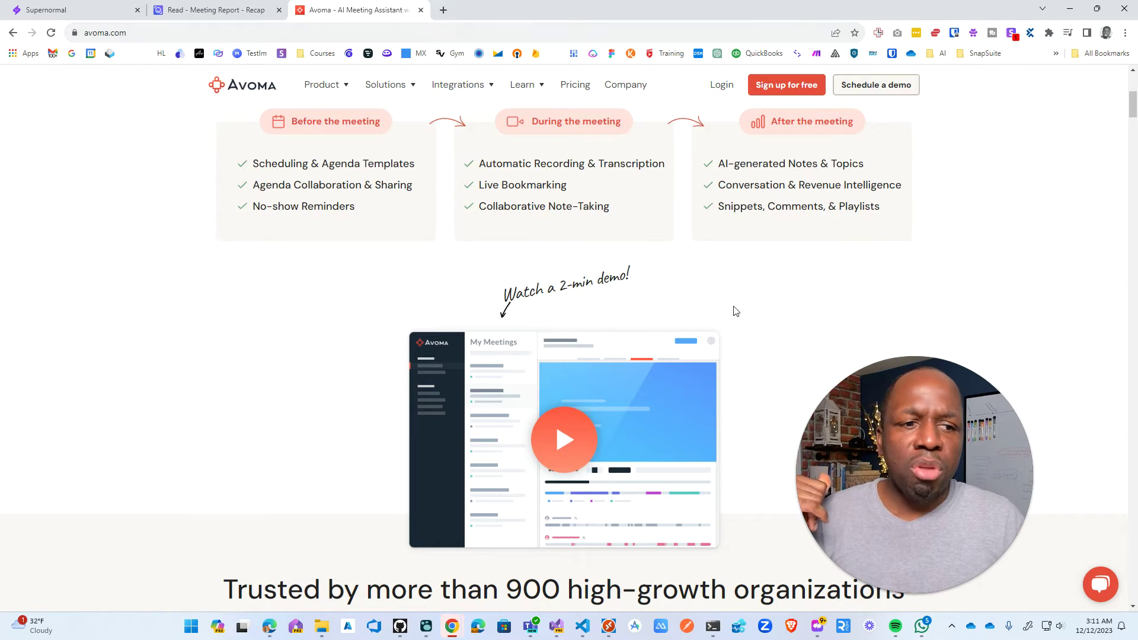
left_click_drag(879, 448, 966, 448)
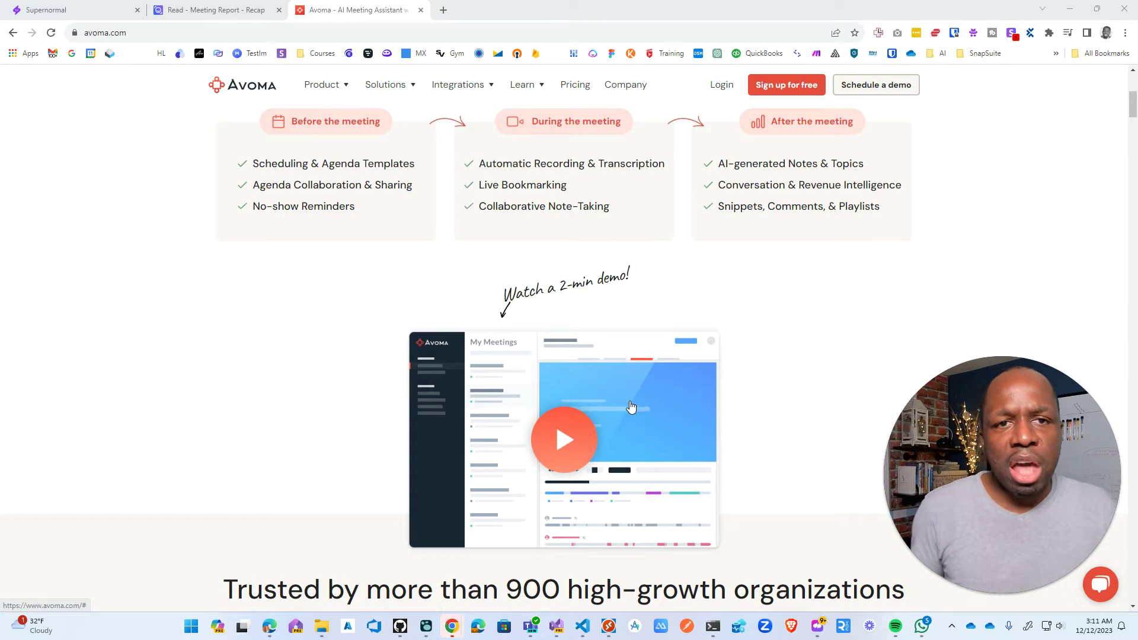
scroll(630, 401, "up", 6)
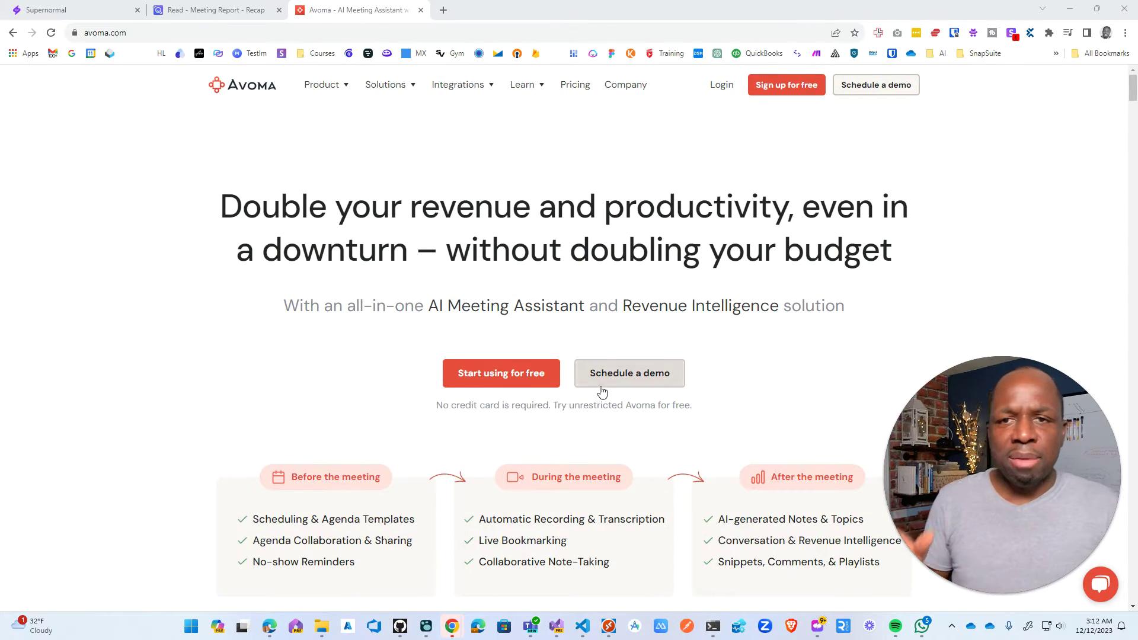
left_click(420, 10)
Open the Discussion With G2-Flutter notes in Supernormal and move the Read report into its own window
left_click(108, 17)
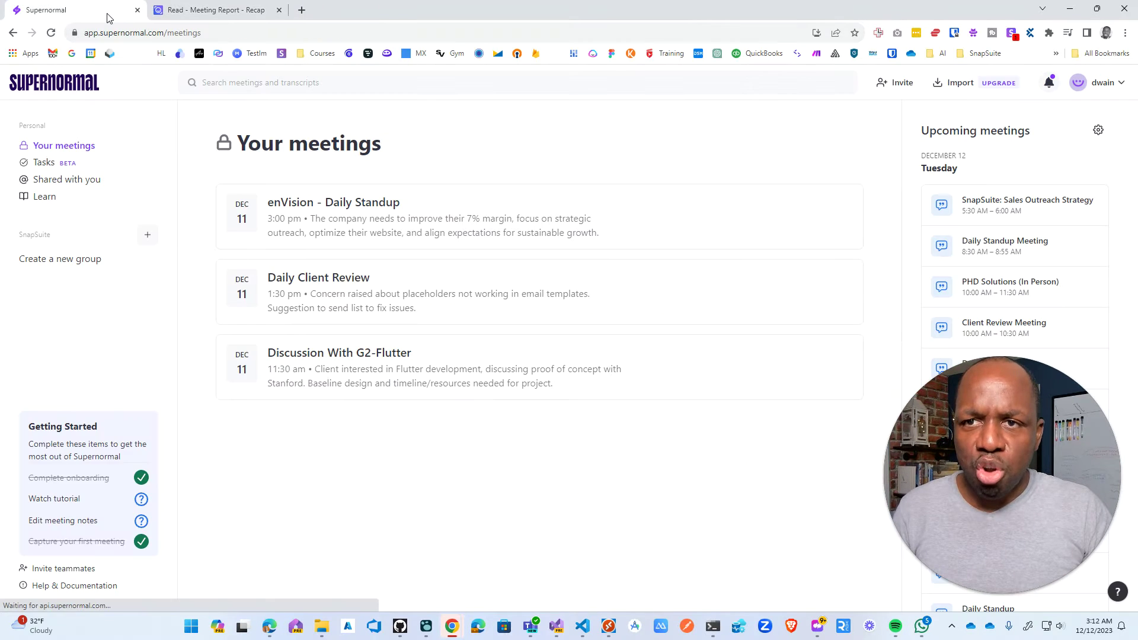
left_click(328, 353)
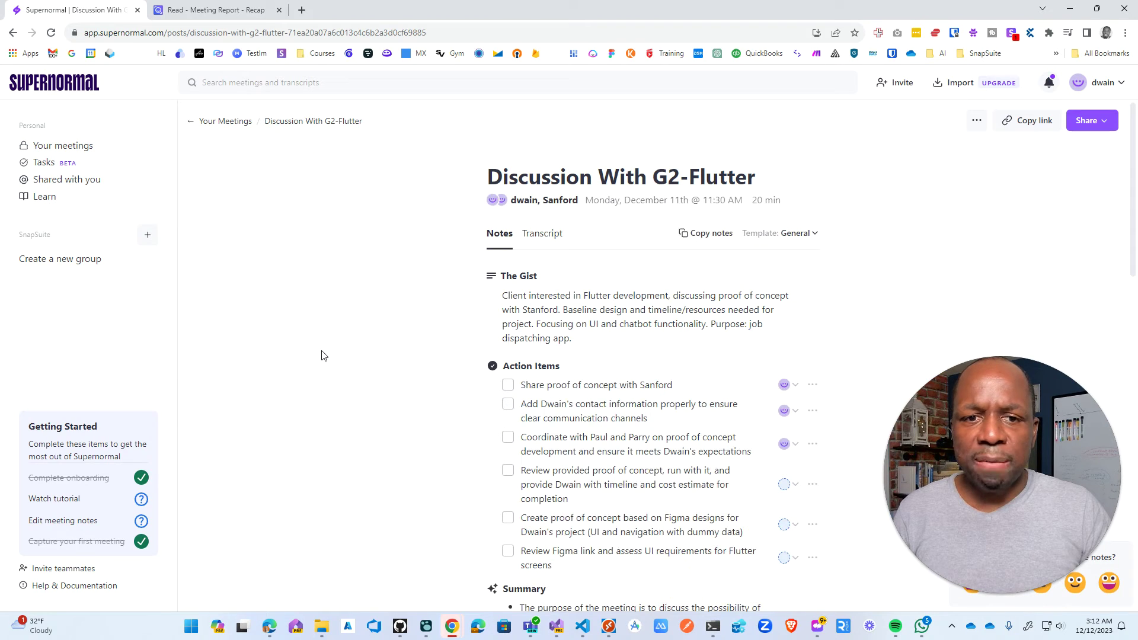
left_click_drag(247, 10, 1, 56)
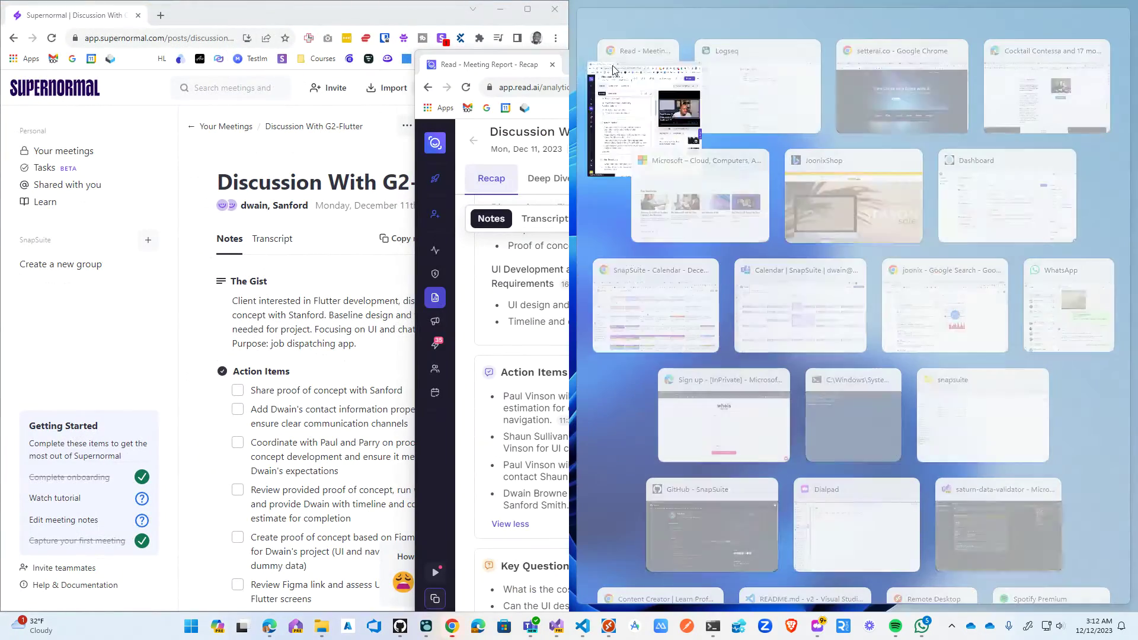
left_click(612, 66)
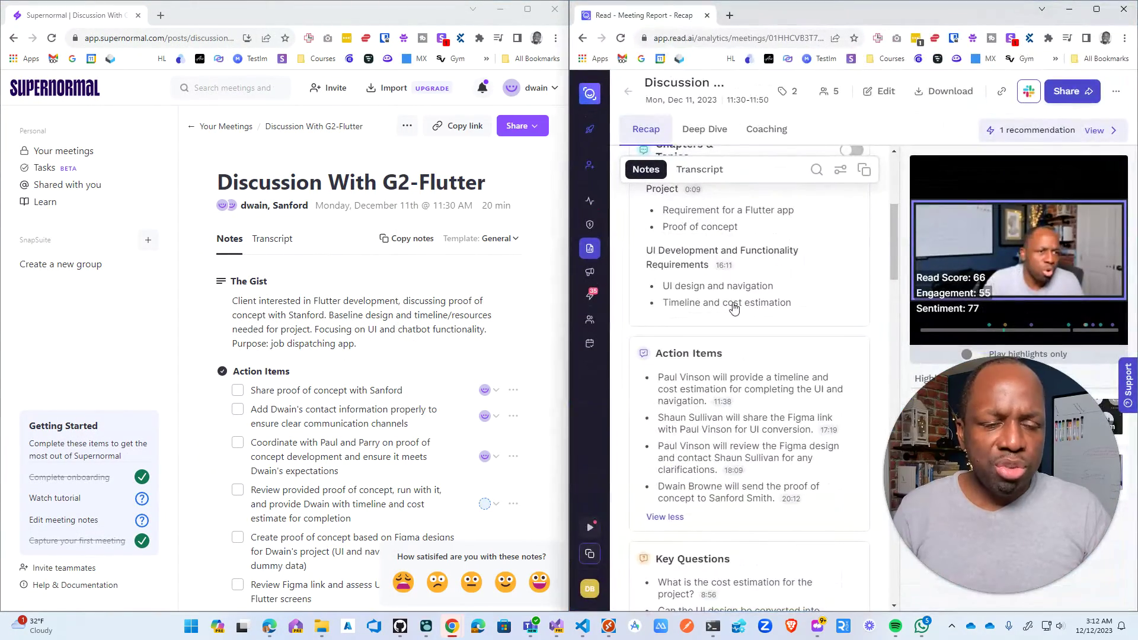
triple_click(761, 336)
left_click(758, 314)
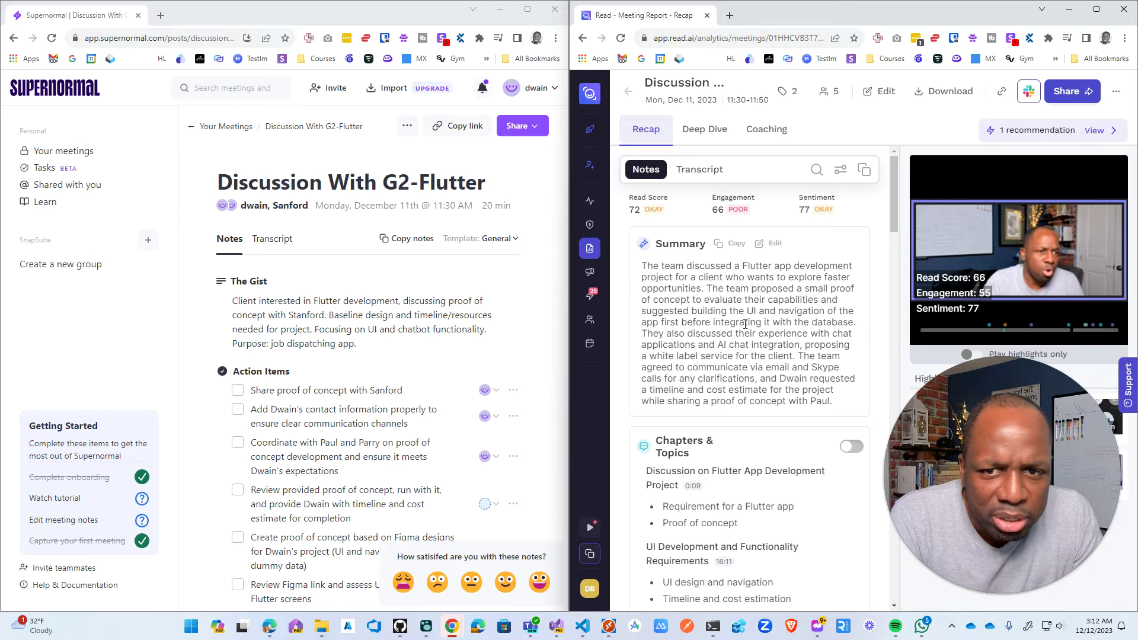
scroll(299, 255, "down", 1)
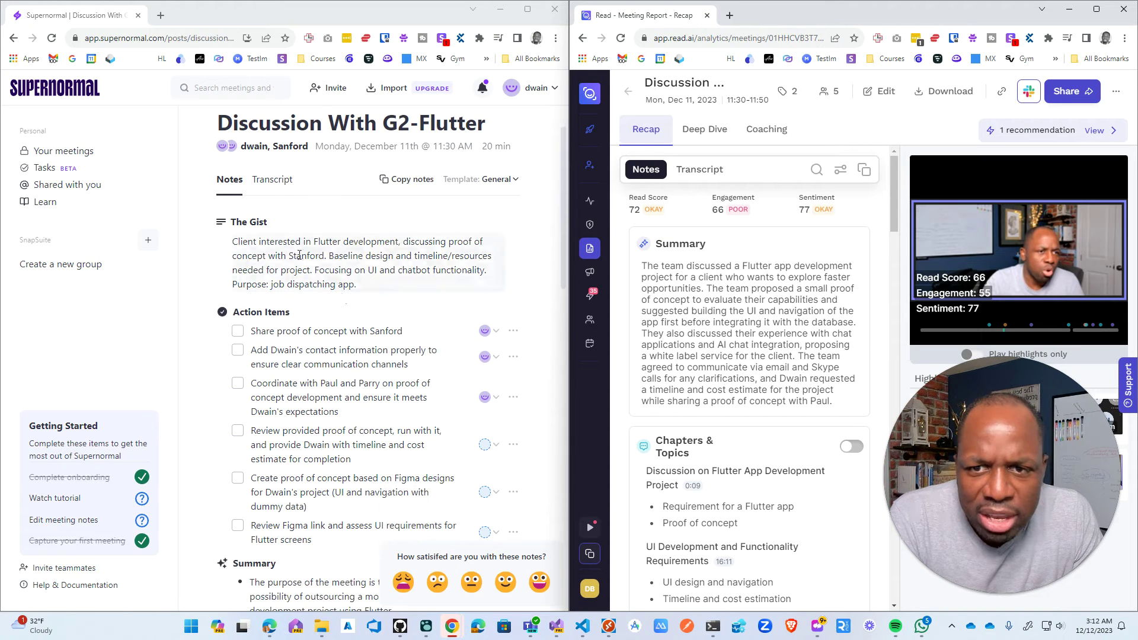
left_click(244, 242)
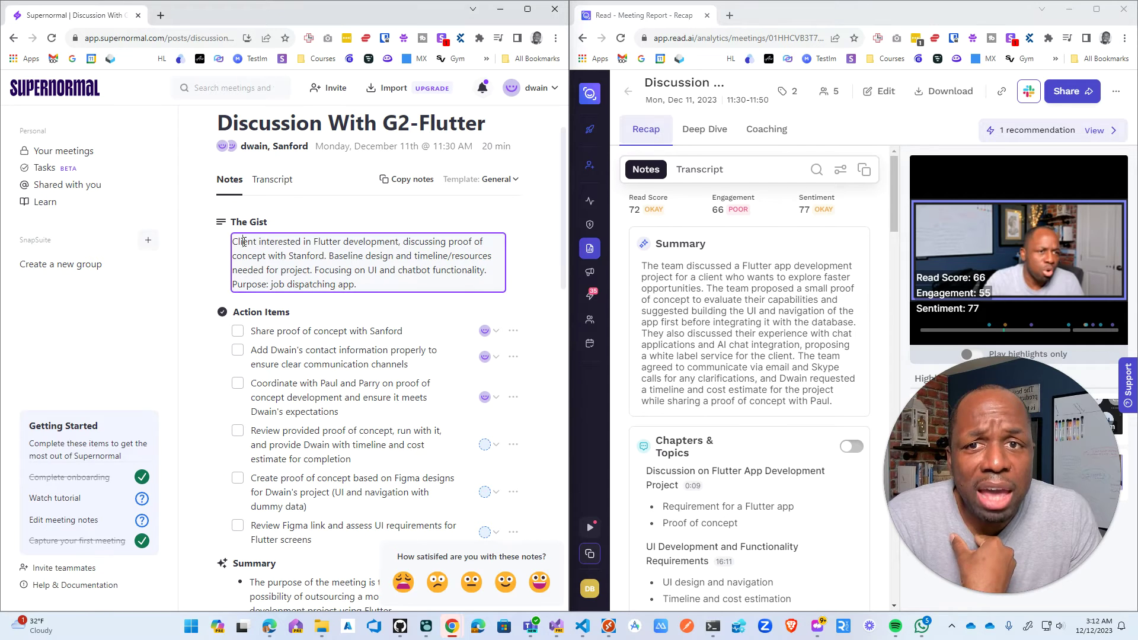
mouse_move(718, 248)
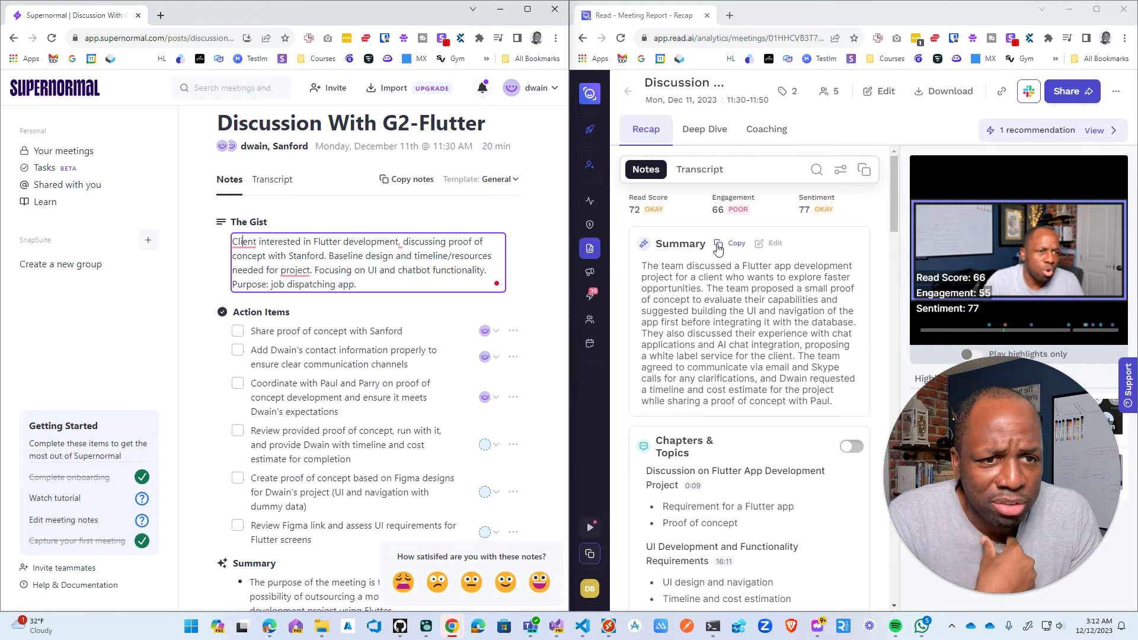
double_click(313, 257)
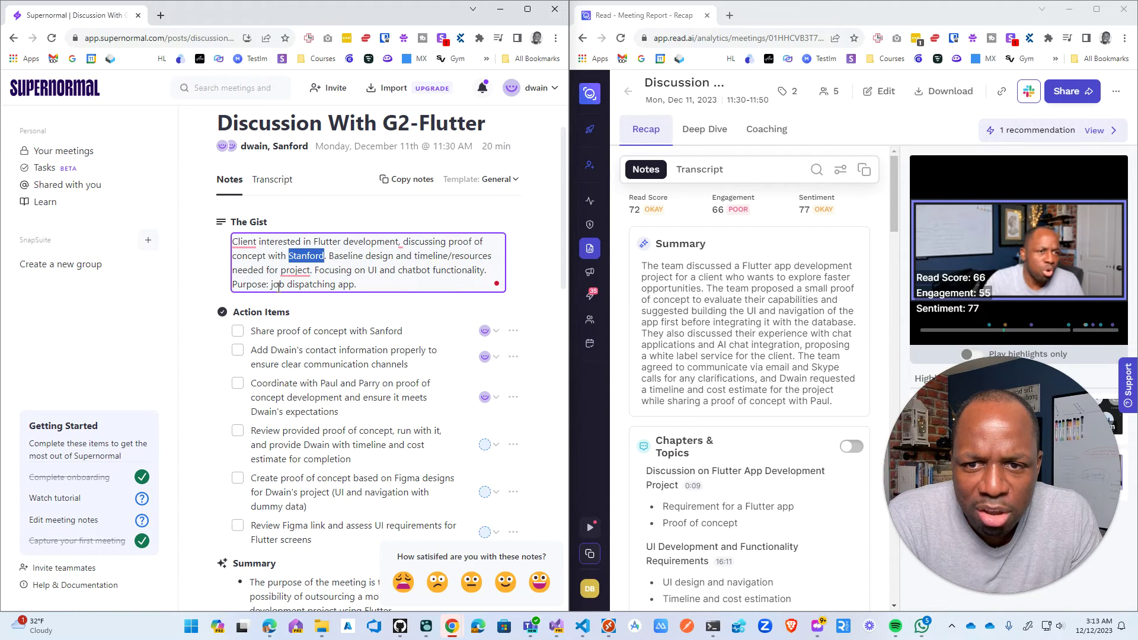
left_click(361, 285)
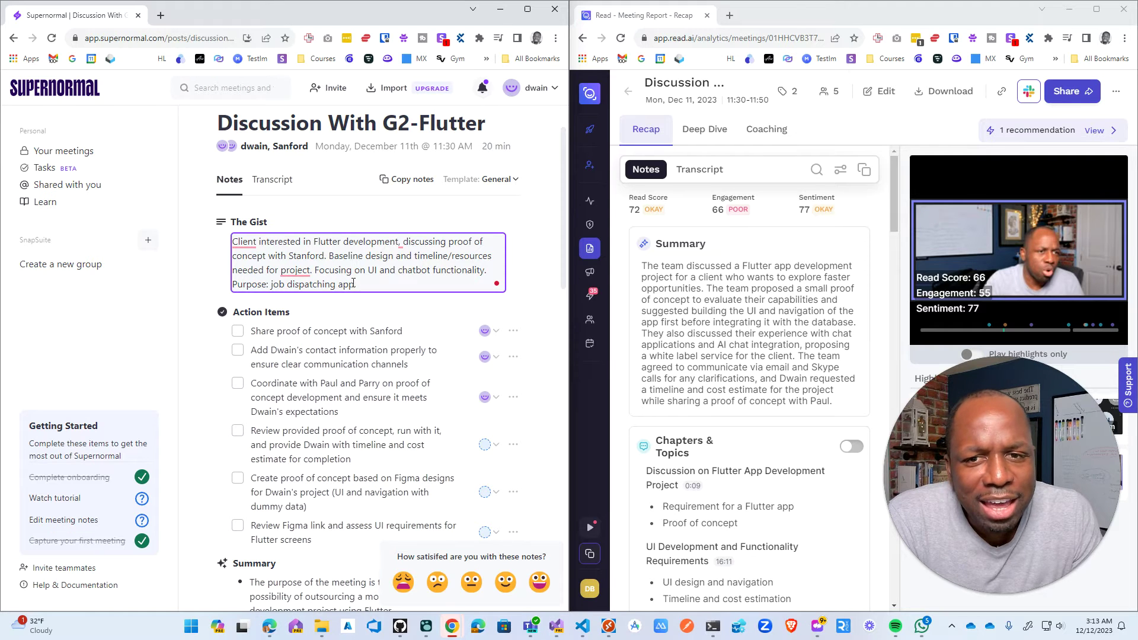
left_click_drag(361, 285, 216, 247)
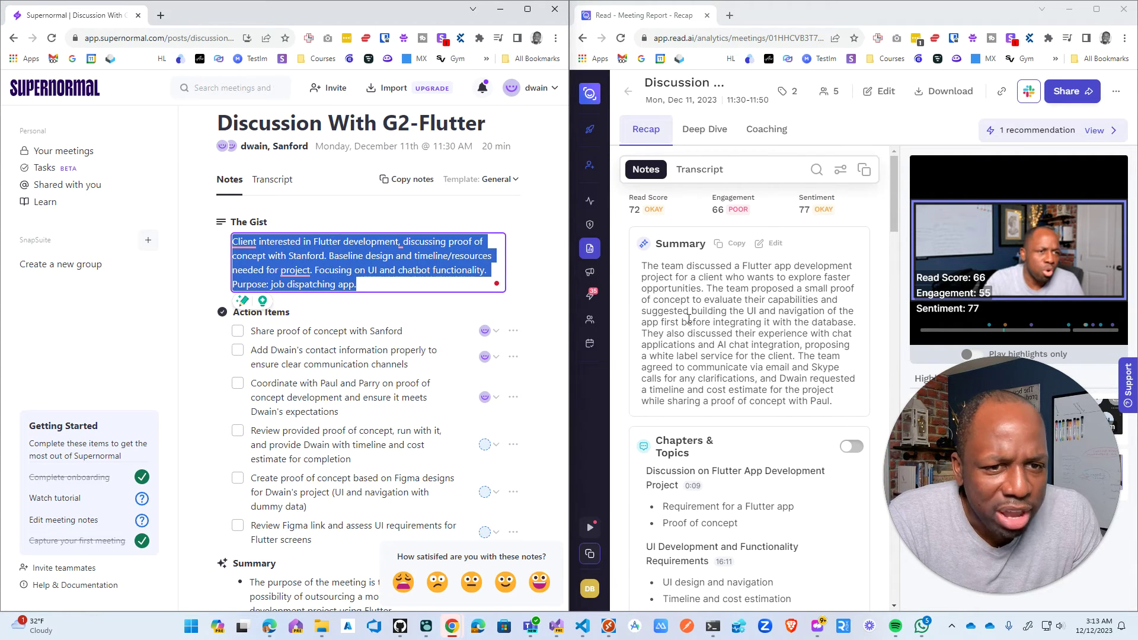
scroll(686, 338, "down", 1)
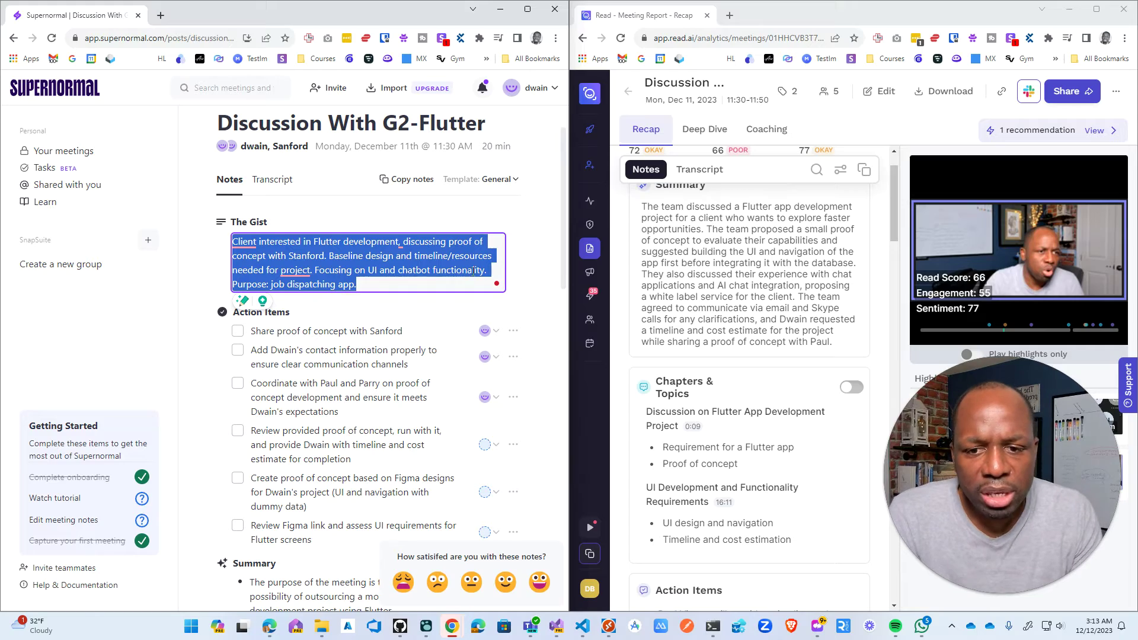
scroll(411, 254, "down", 4)
scroll(411, 254, "down", 1)
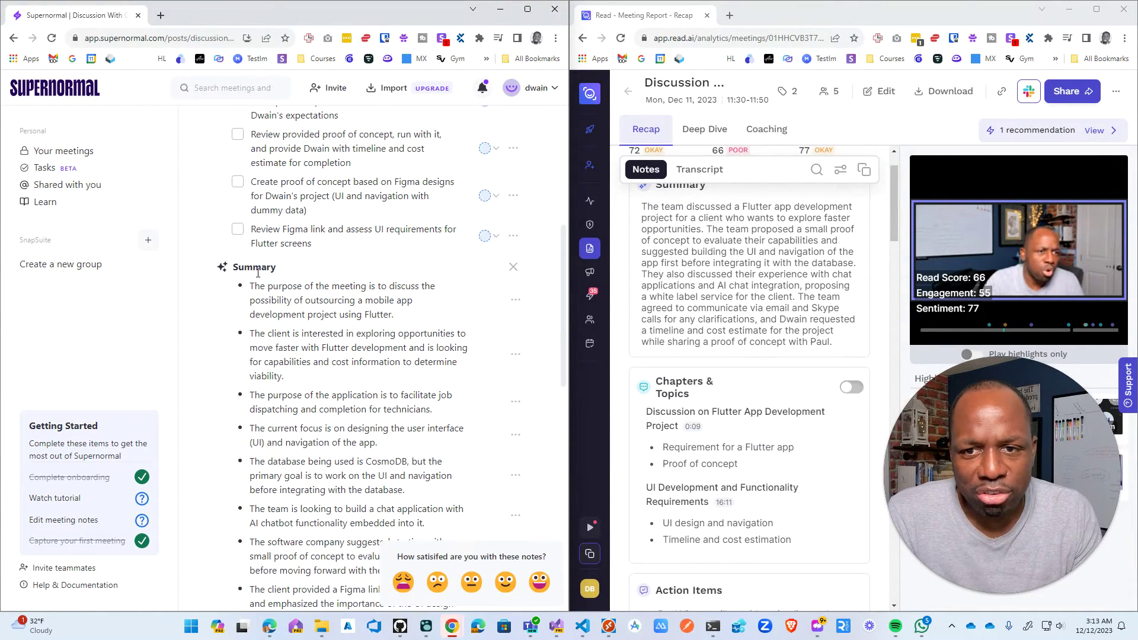
key("ctrl+a")
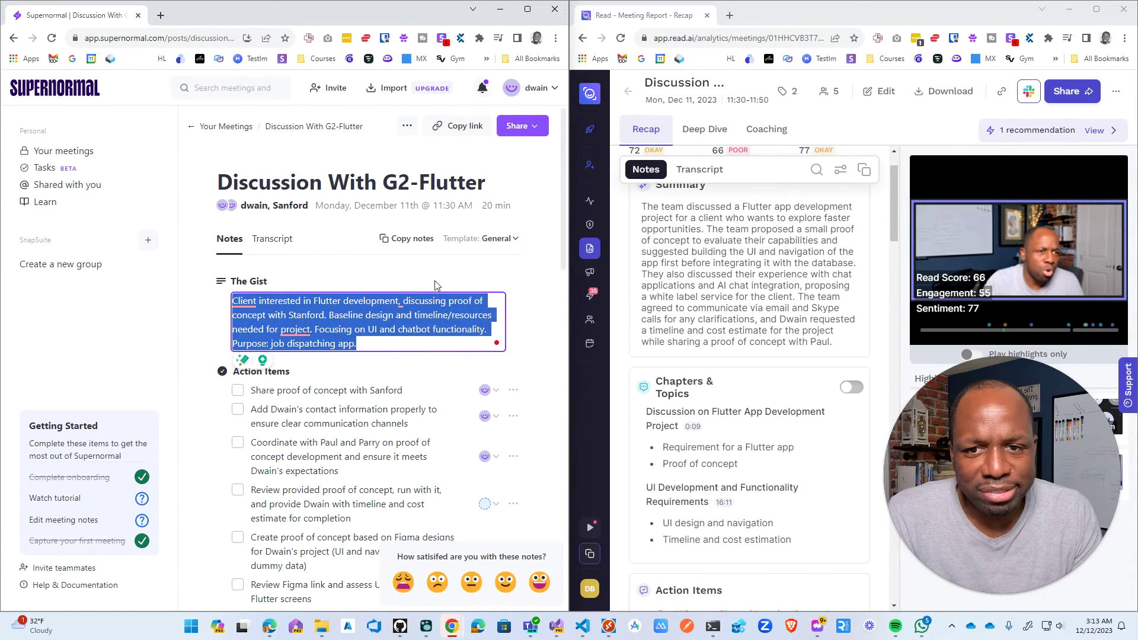
scroll(652, 276, "down", 3)
scroll(652, 277, "up", 4)
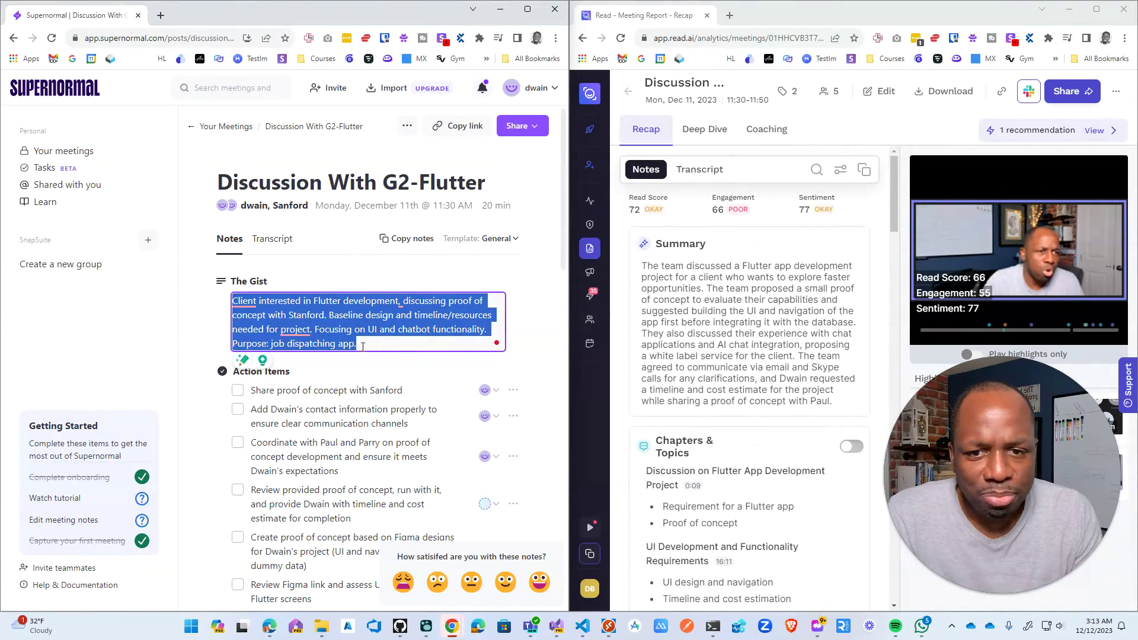
scroll(363, 347, "down", 5)
scroll(363, 347, "down", 3)
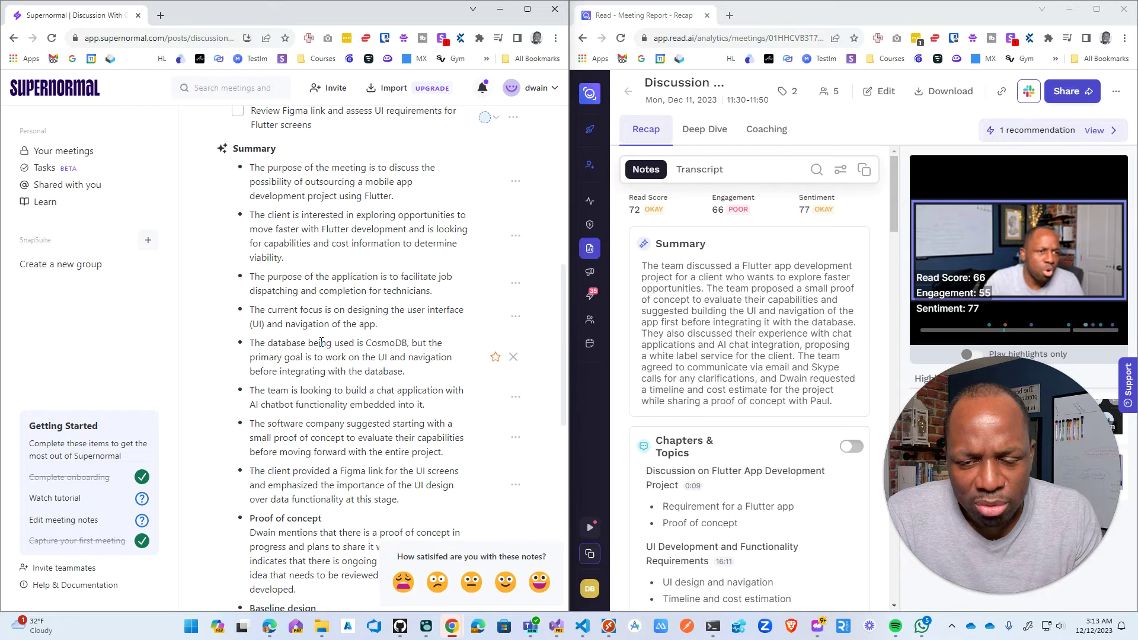
scroll(287, 298, "down", 1)
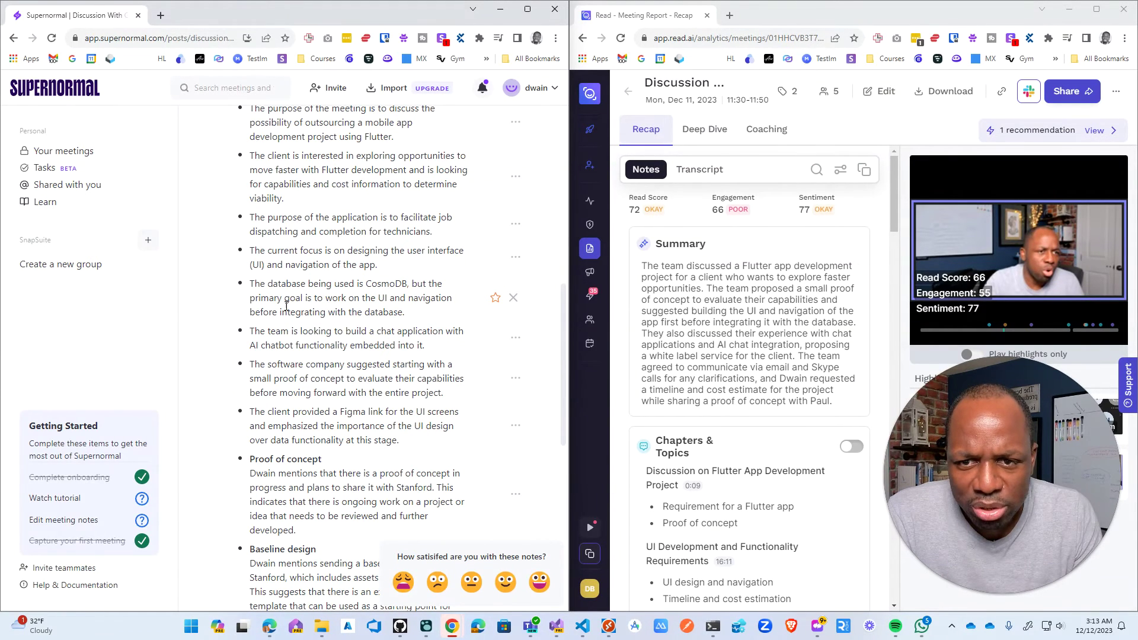
scroll(404, 294, "down", 4)
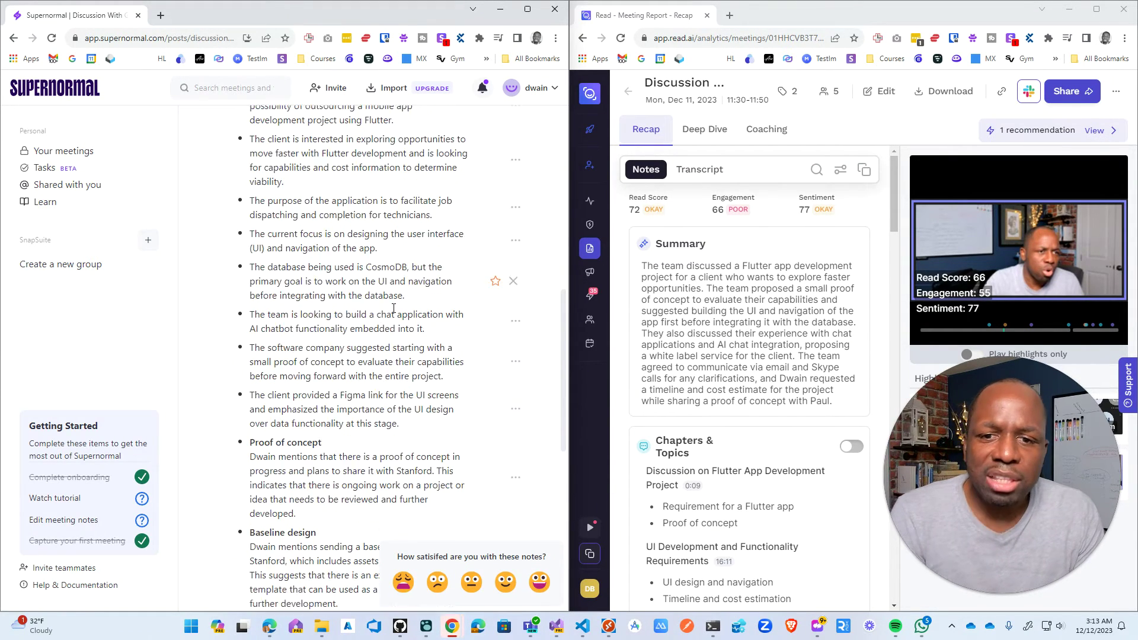
scroll(307, 410, "up", 5)
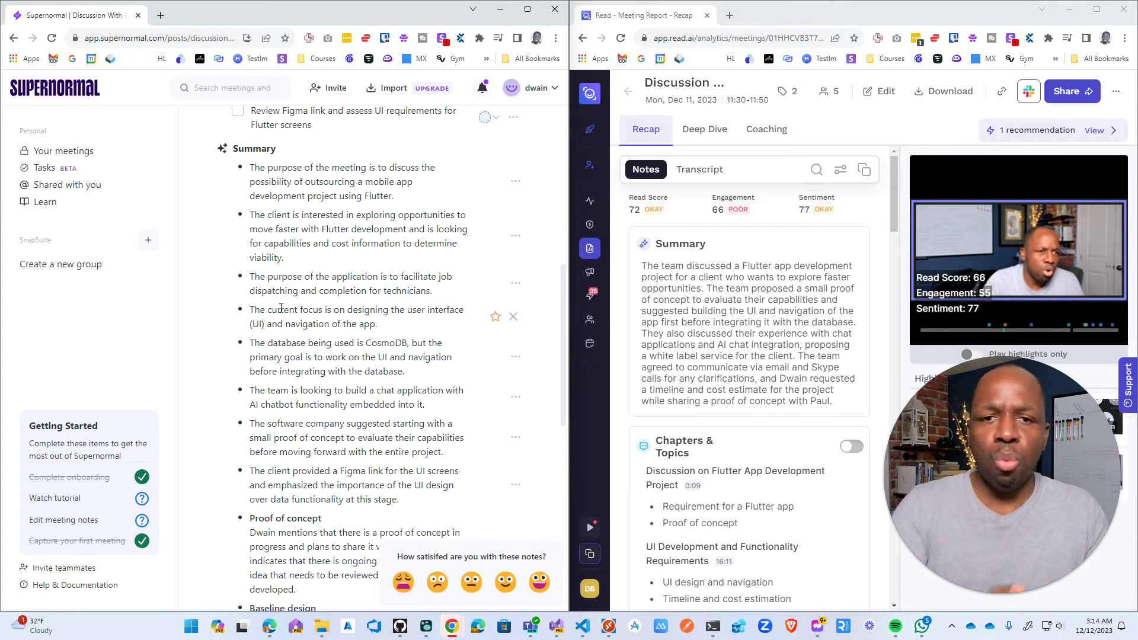
scroll(766, 268, "down", 2)
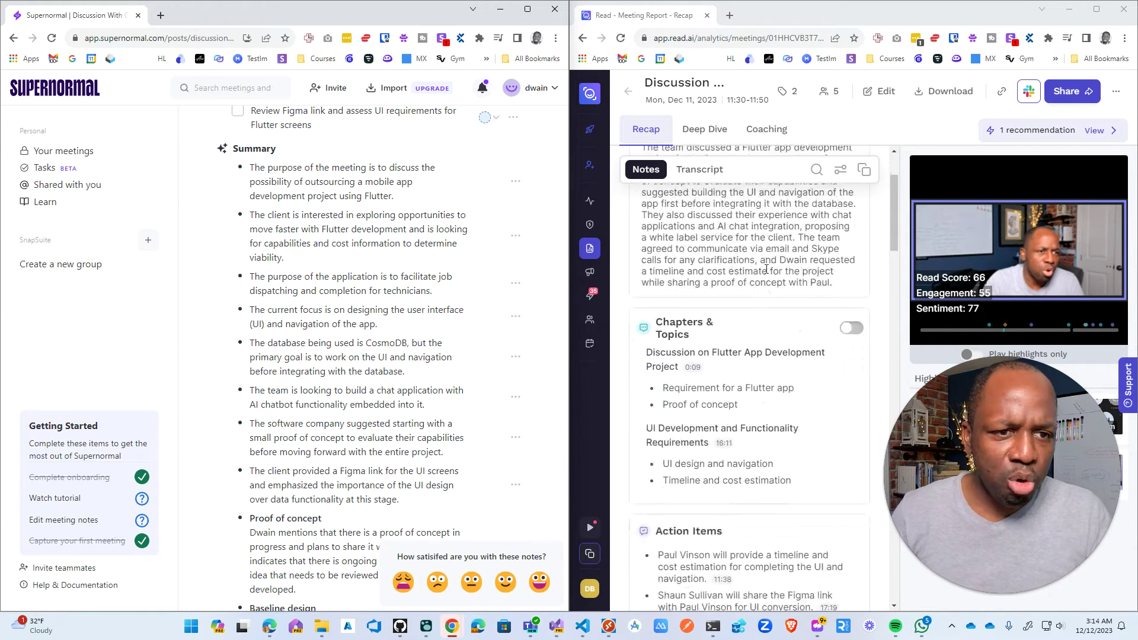
scroll(766, 265, "up", 2)
left_click_drag(833, 402, 650, 267)
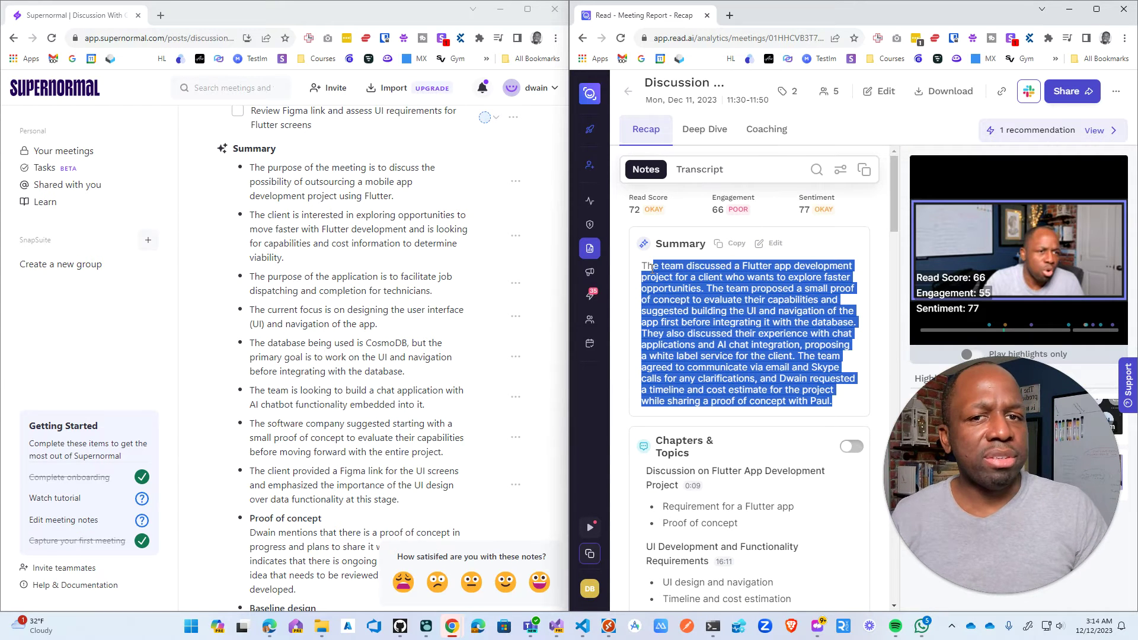
scroll(302, 213, "up", 8)
scroll(309, 321, "down", 3)
scroll(686, 307, "down", 4)
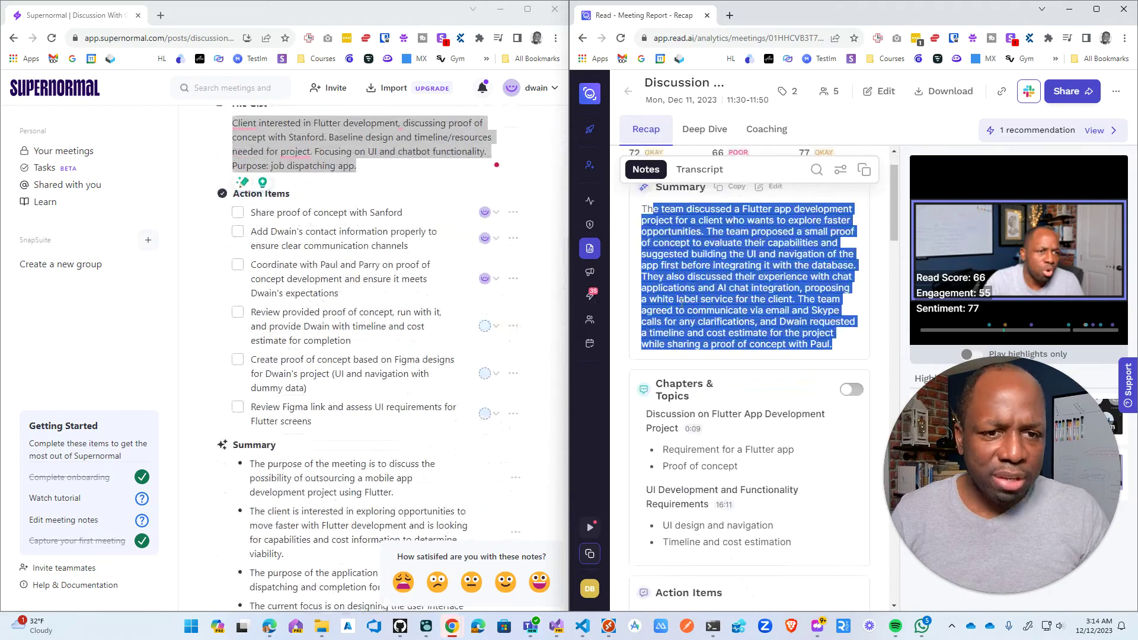
scroll(685, 307, "down", 4)
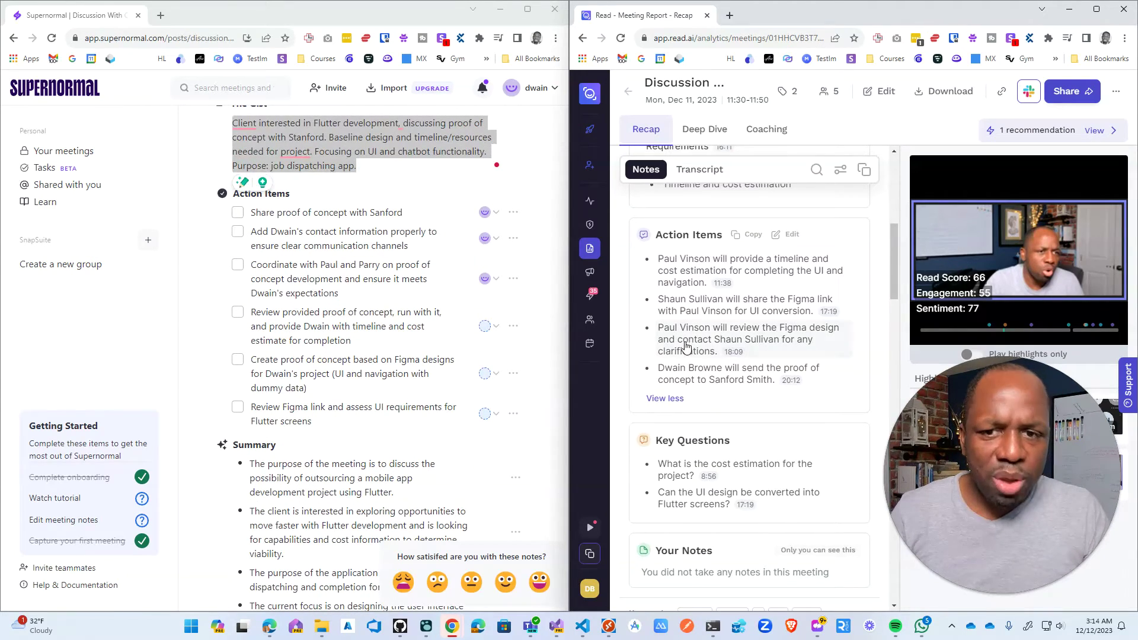
scroll(741, 309, "up", 5)
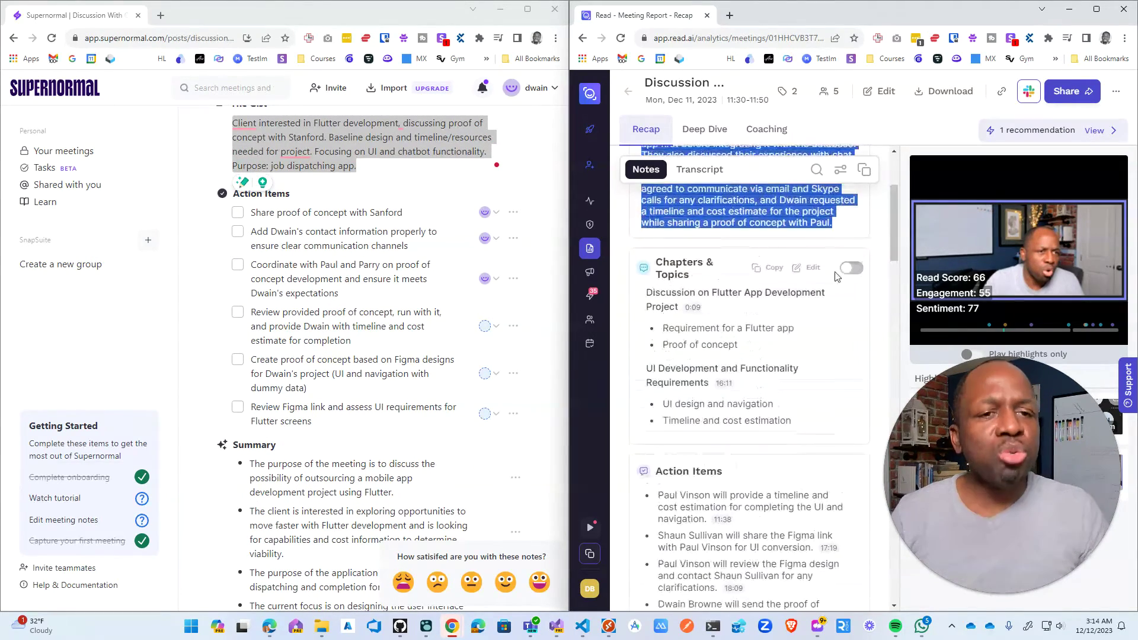
scroll(771, 310, "up", 2)
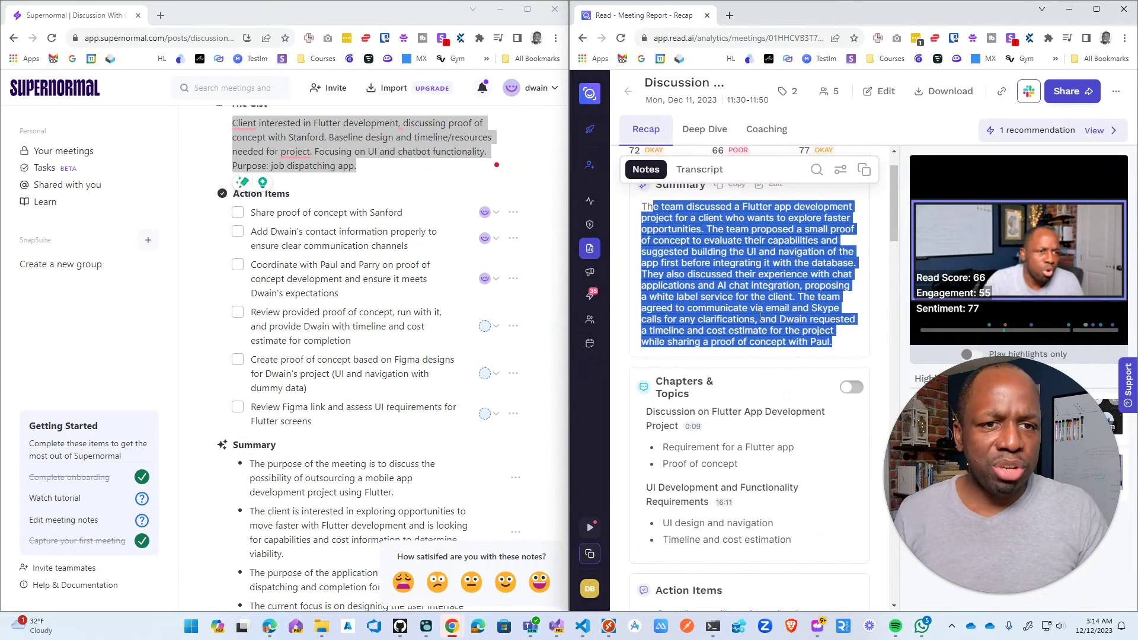
scroll(190, 254, "up", 2)
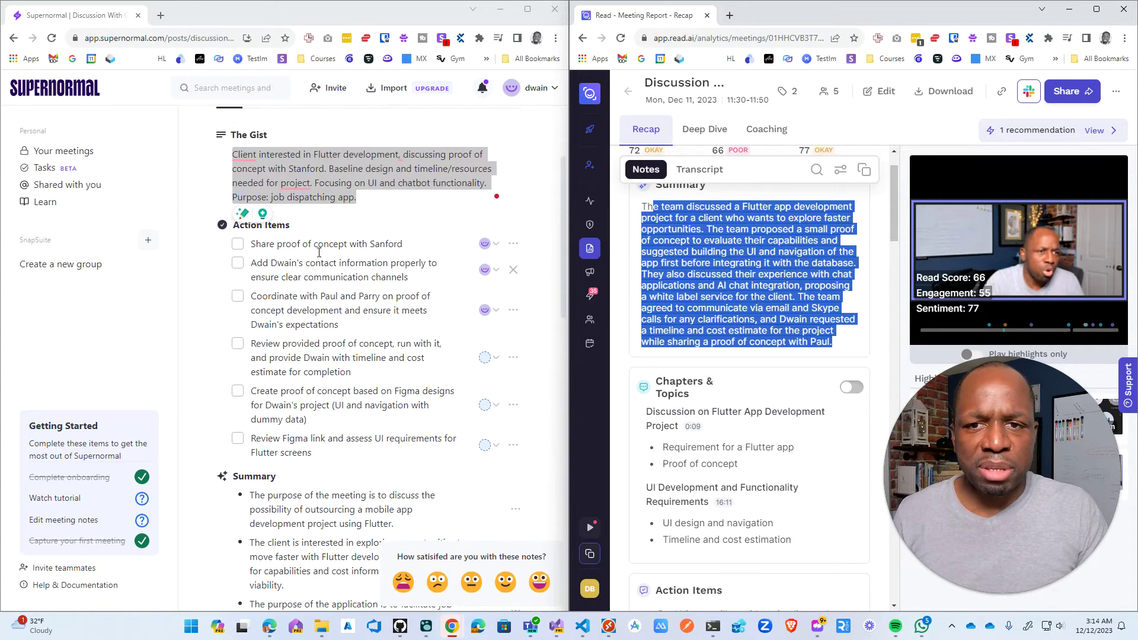
left_click(190, 253)
scroll(238, 246, "down", 2)
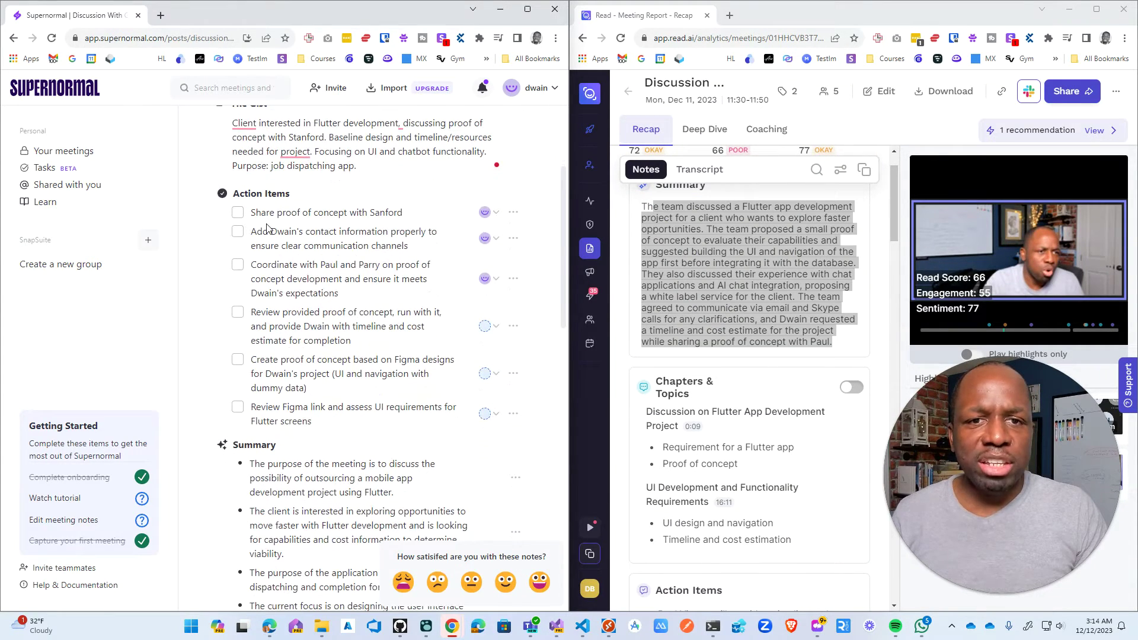
left_click(238, 214)
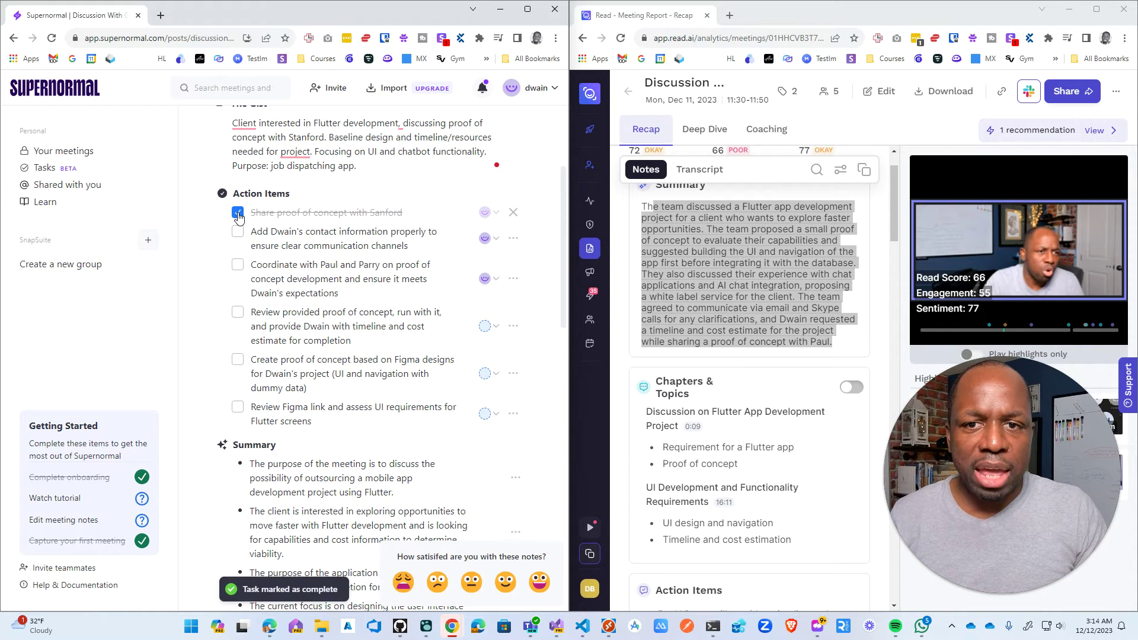
left_click(238, 213)
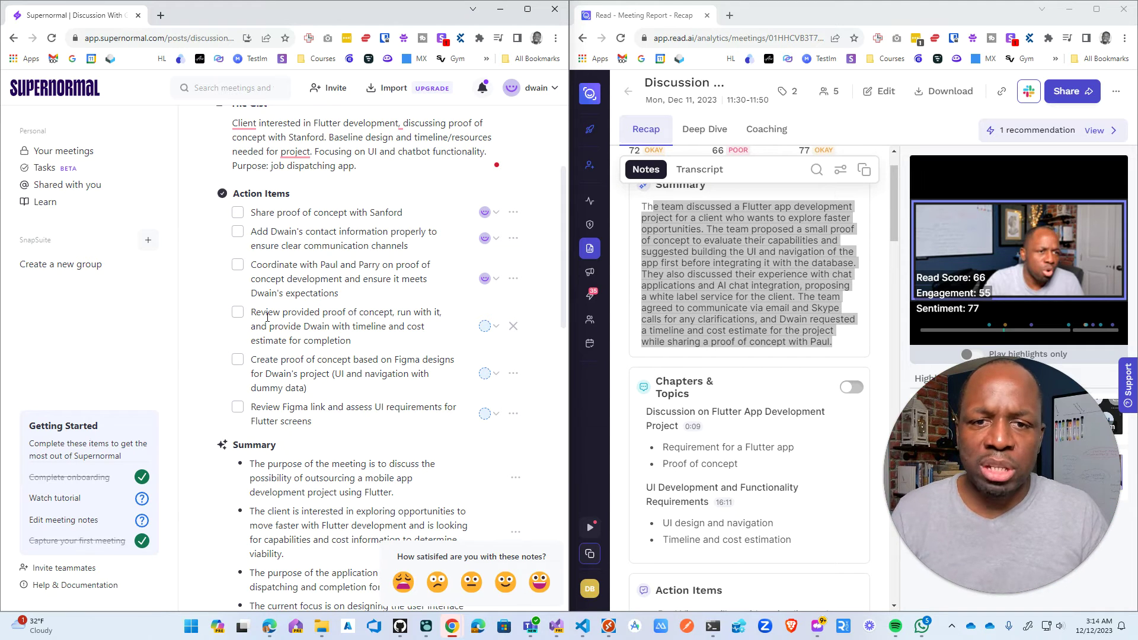
left_click(726, 299)
scroll(727, 302, "down", 4)
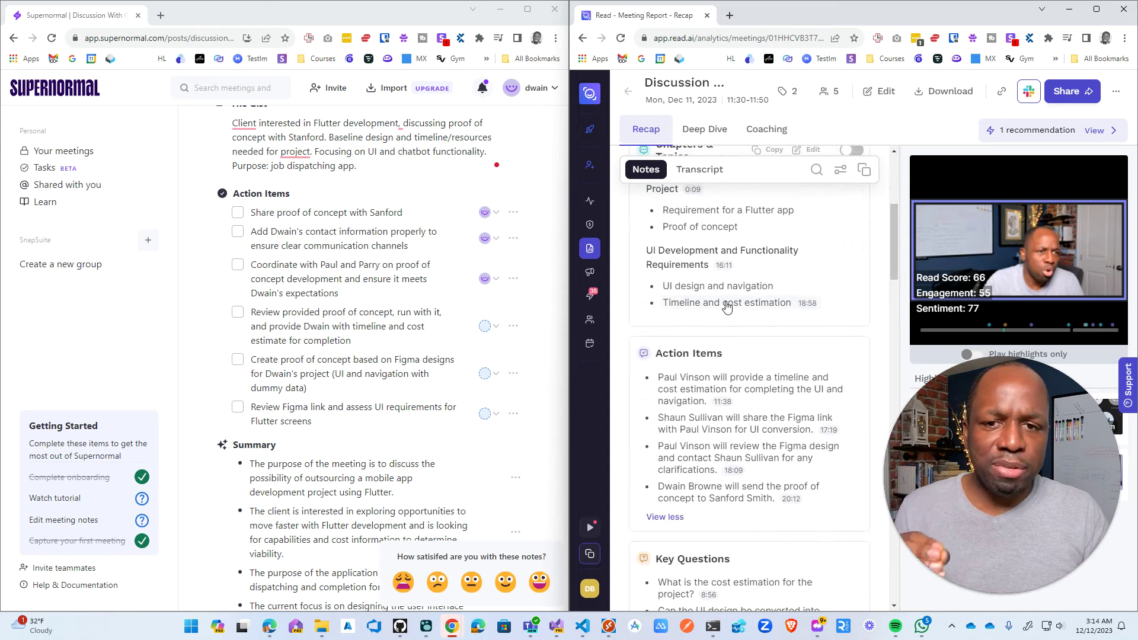
scroll(727, 302, "down", 2)
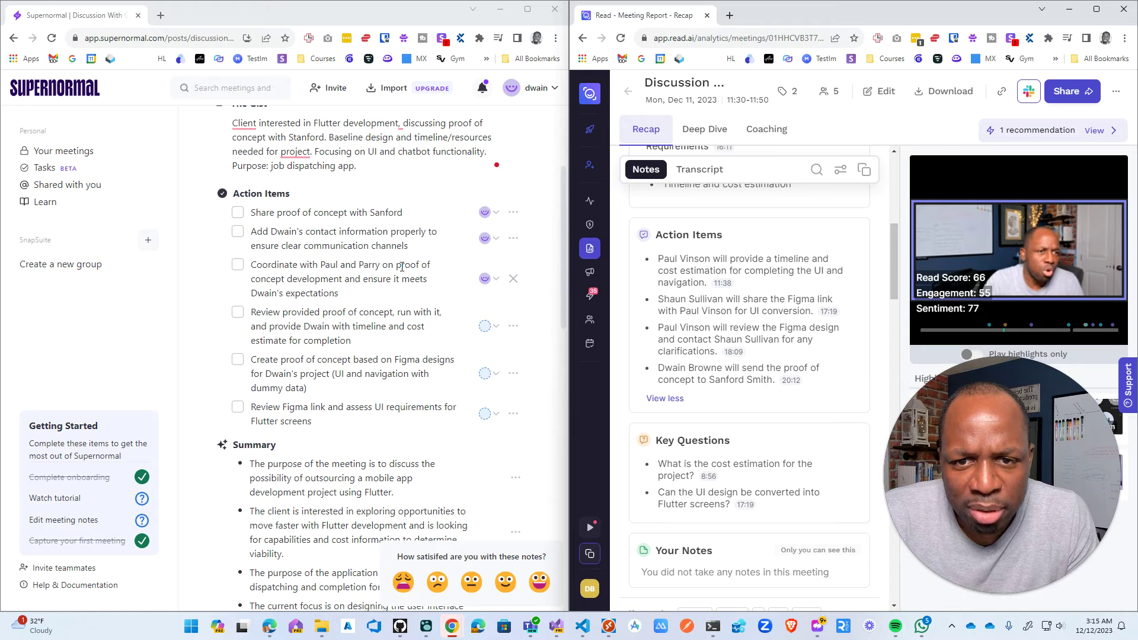
double_click(367, 263)
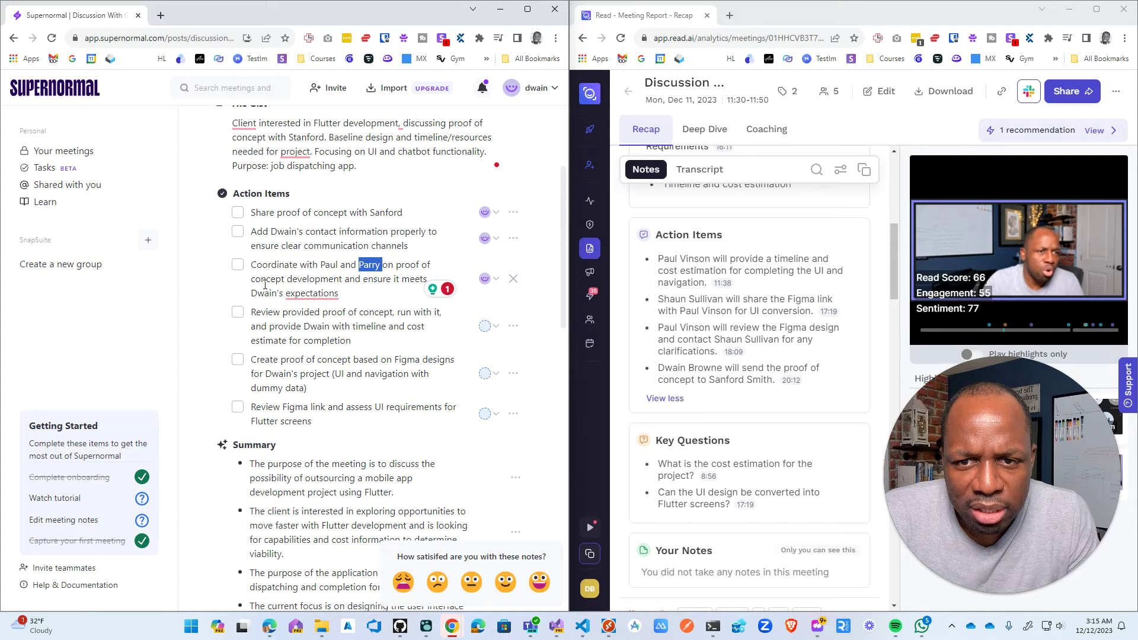
left_click(340, 291)
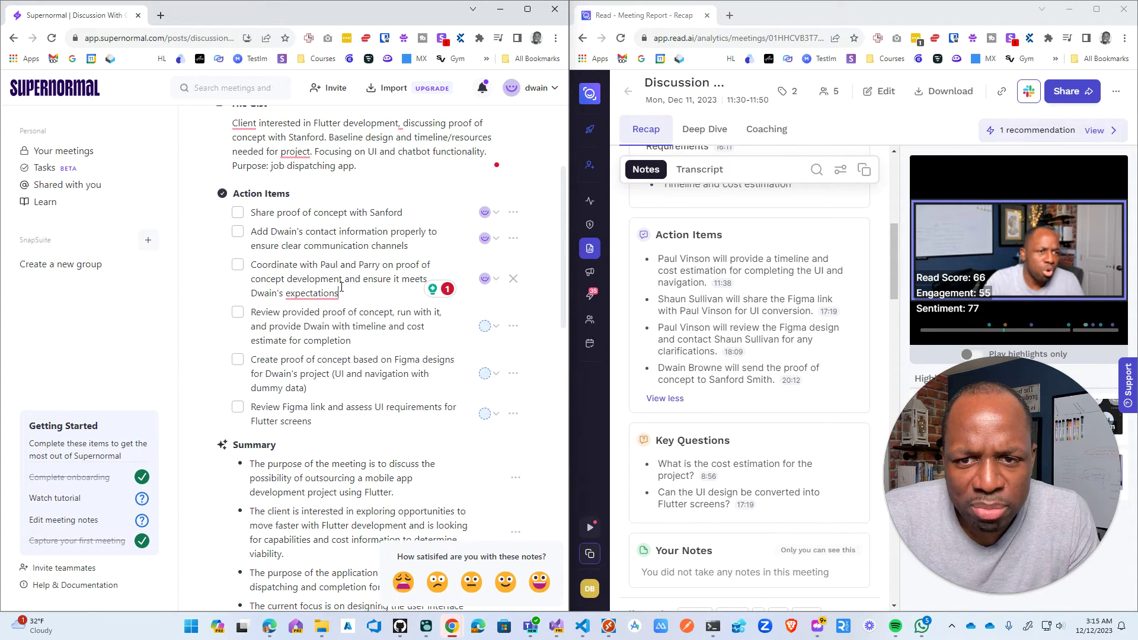
left_click(253, 328)
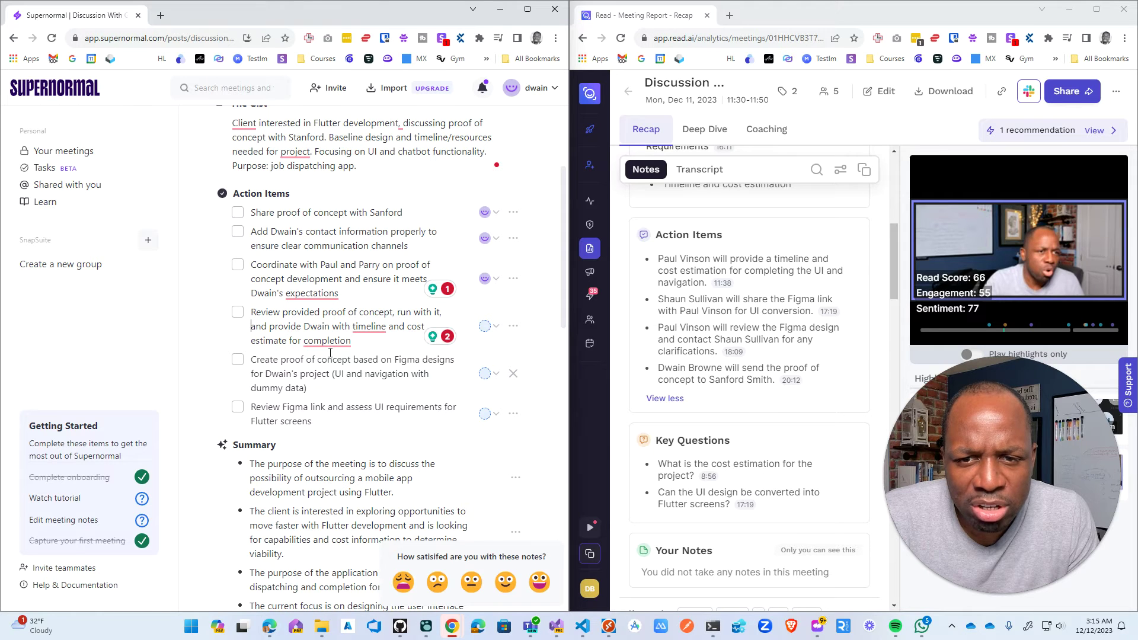
mouse_move(333, 347)
left_click(275, 344)
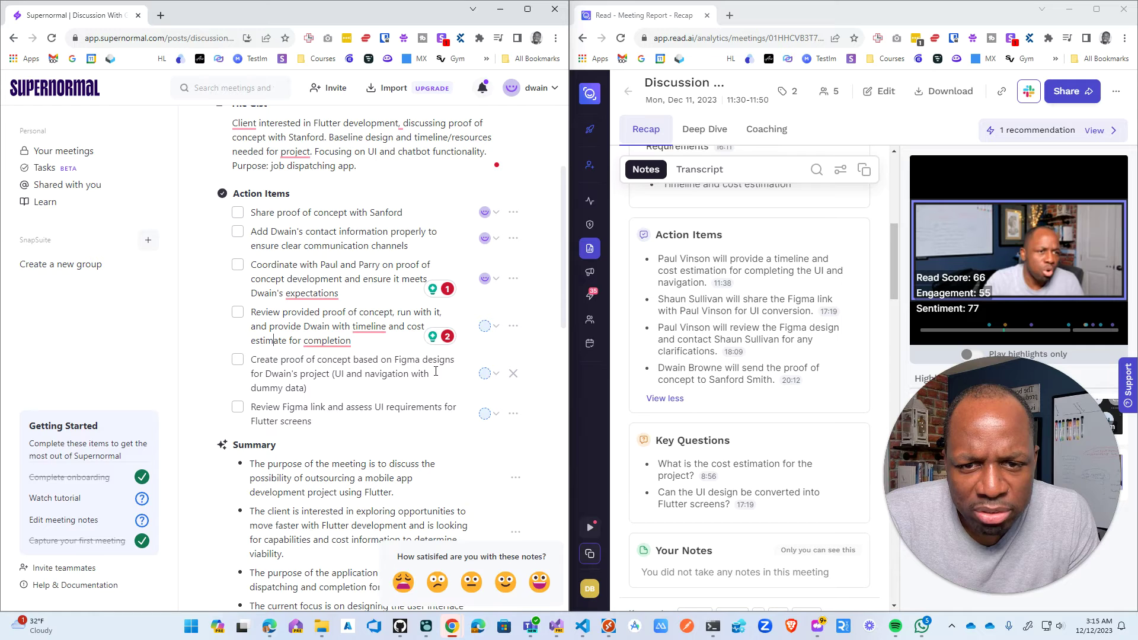
left_click(321, 407)
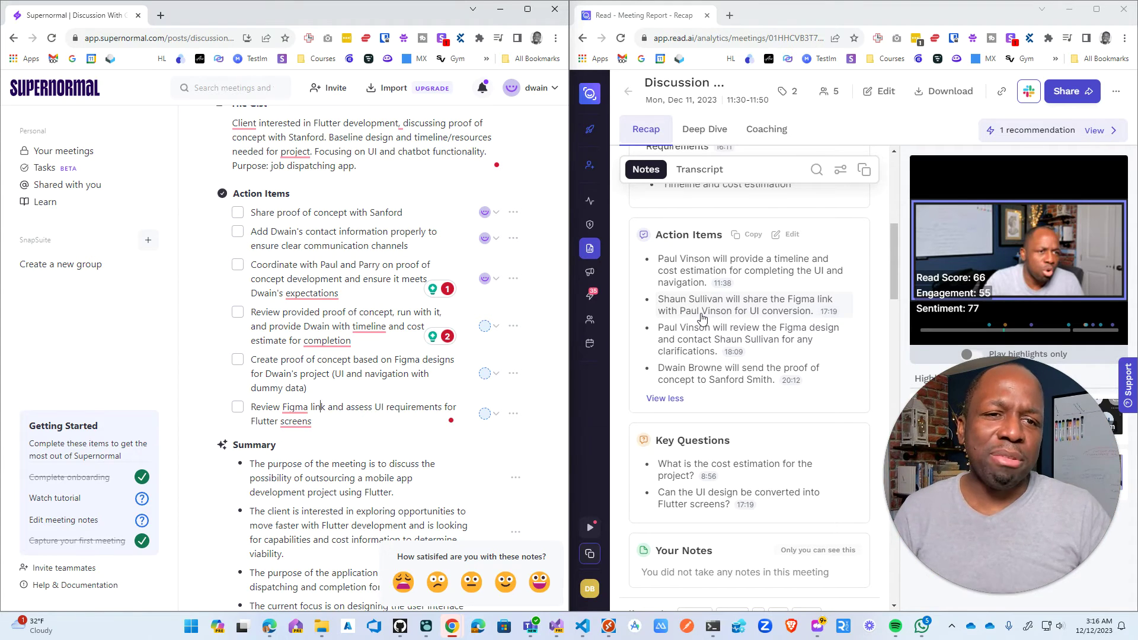
double_click(761, 8)
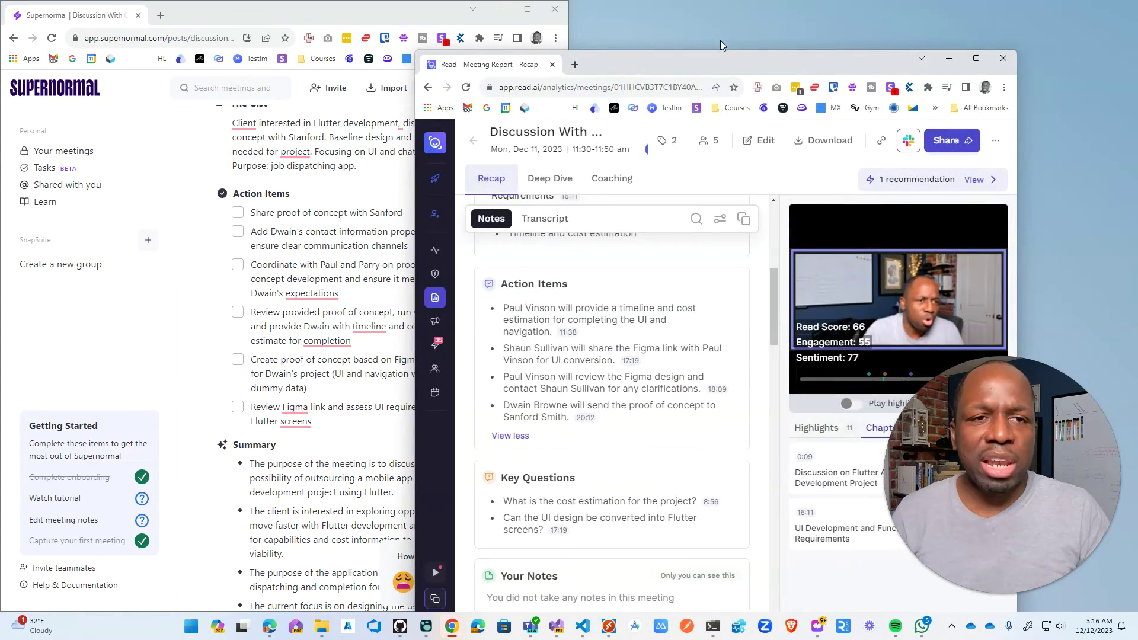
scroll(296, 195, "up", 6)
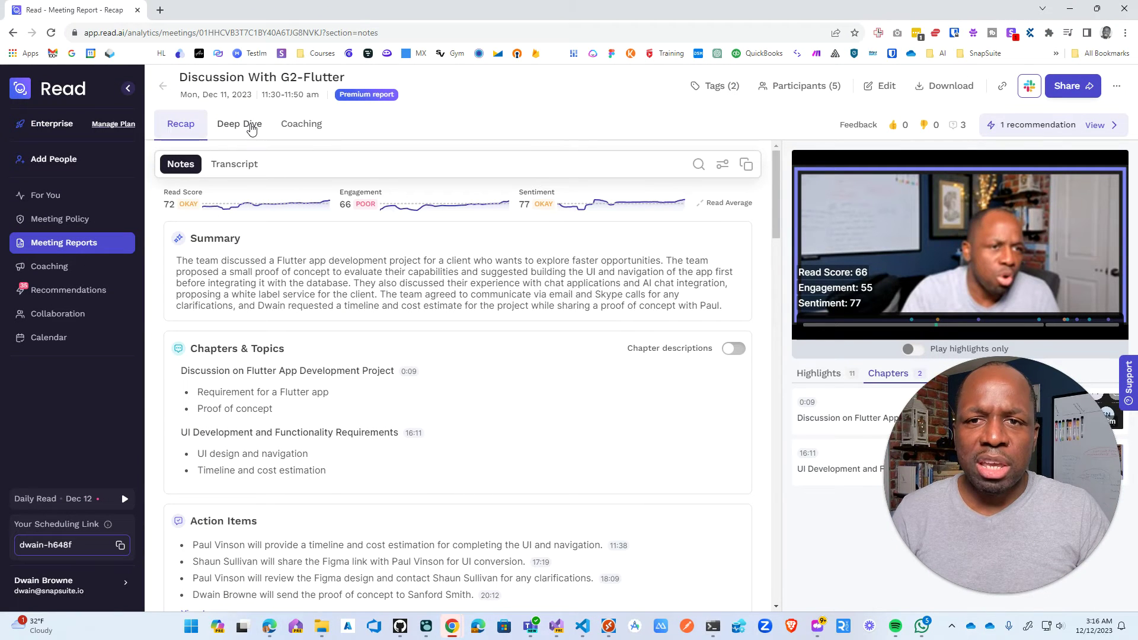
left_click(251, 128)
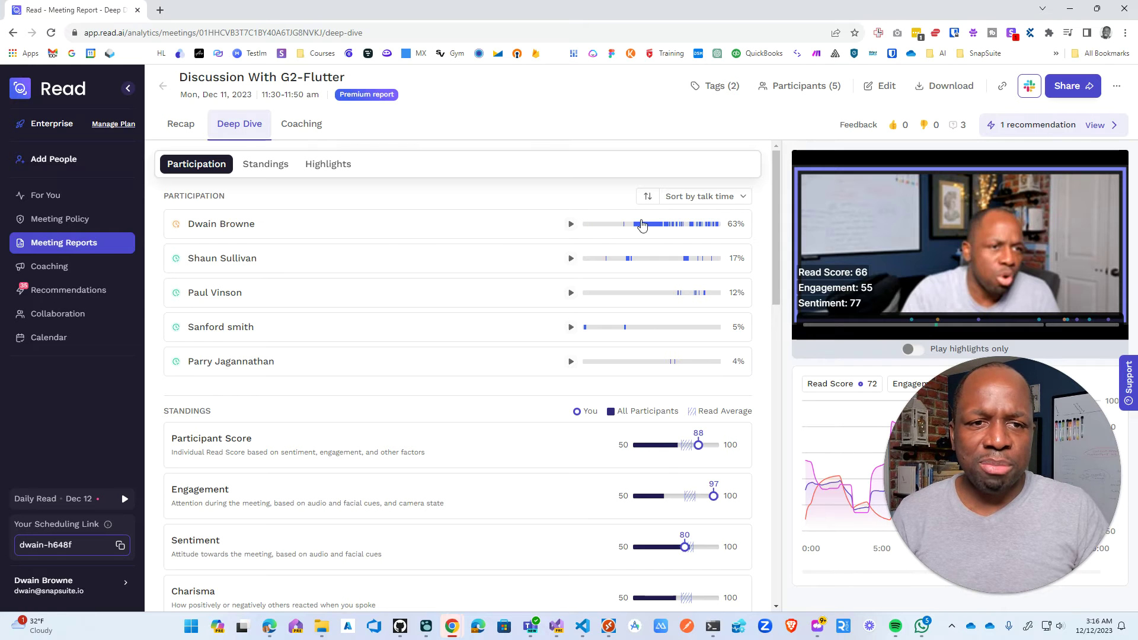
scroll(521, 392, "down", 15)
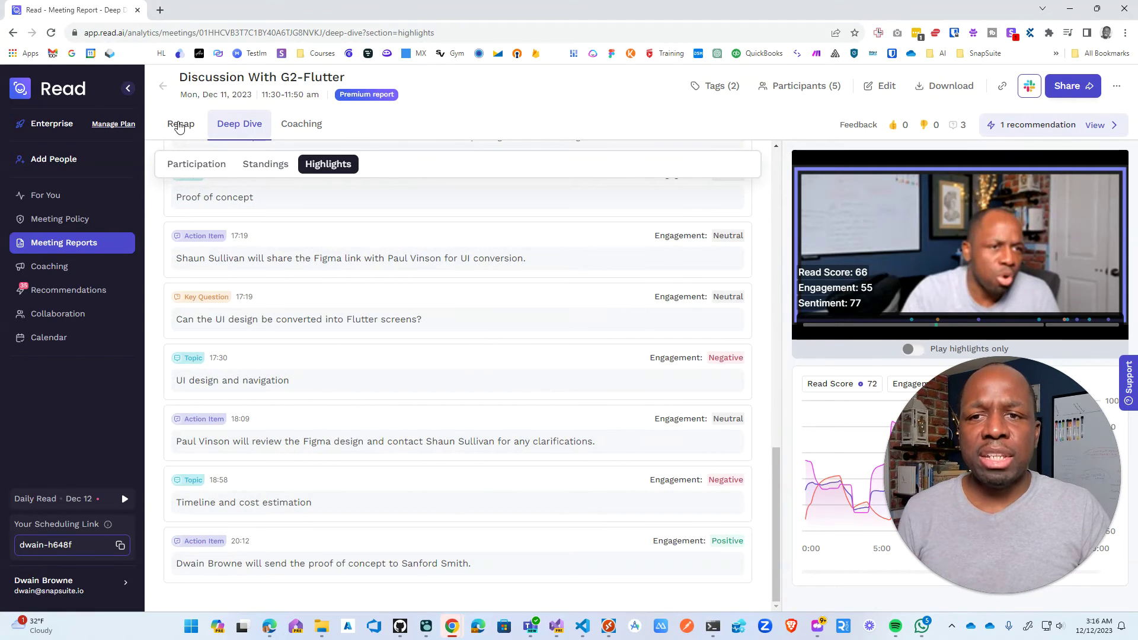
left_click(180, 124)
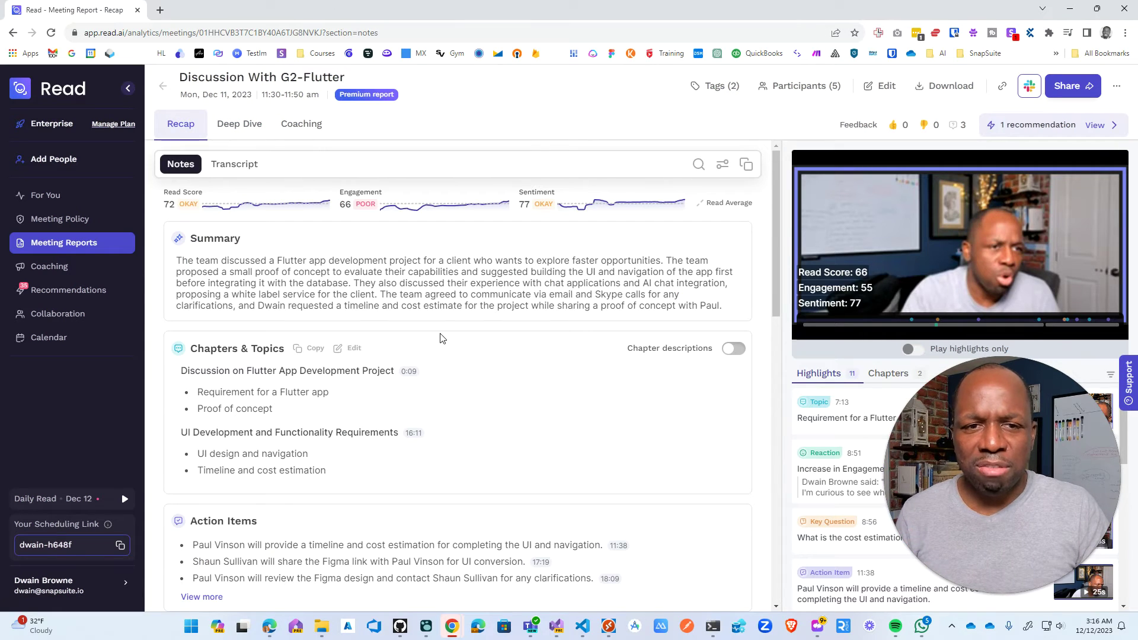
left_click_drag(578, 15, 1135, 71)
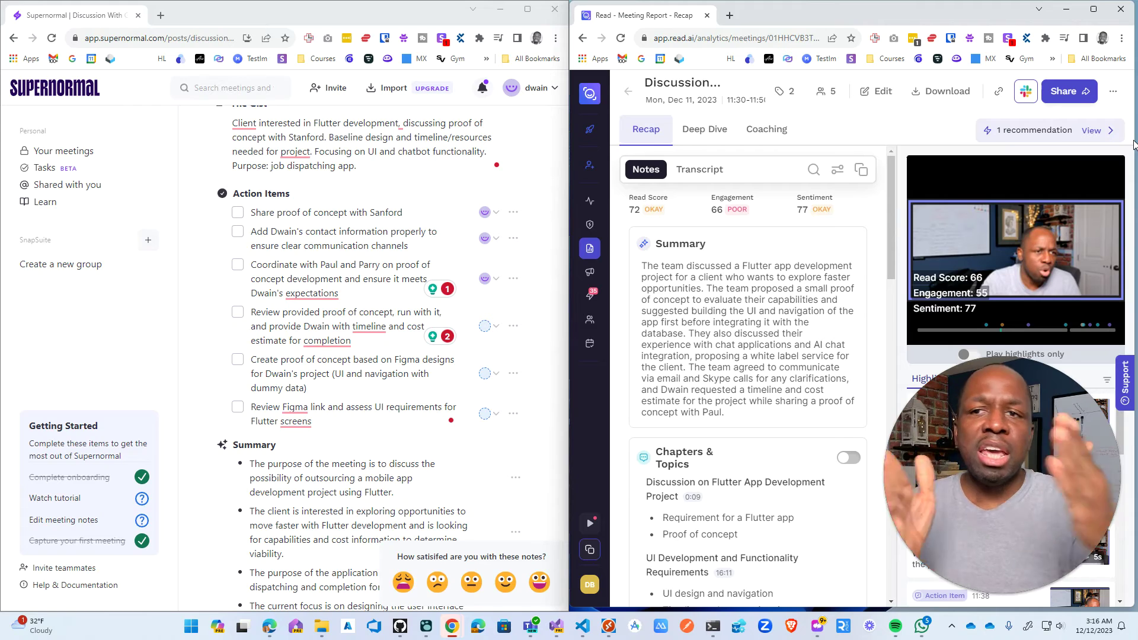
Append a generated Ideas section listing the Flutter UI and GPT-powered chat feature ideas
scroll(327, 292, "up", 3)
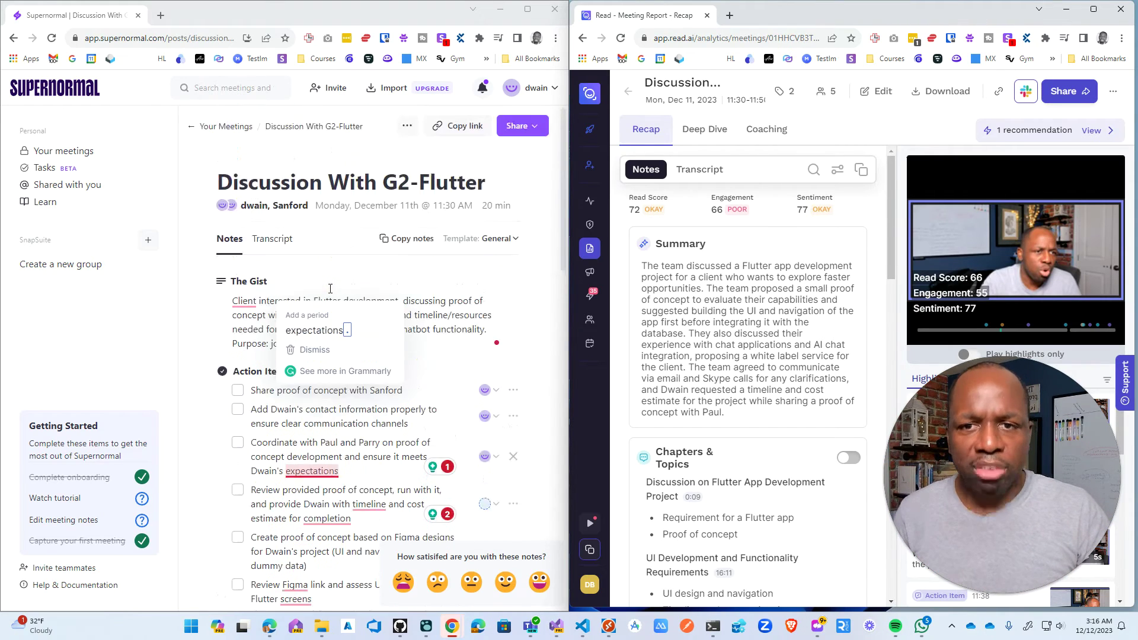
scroll(328, 292, "down", 15)
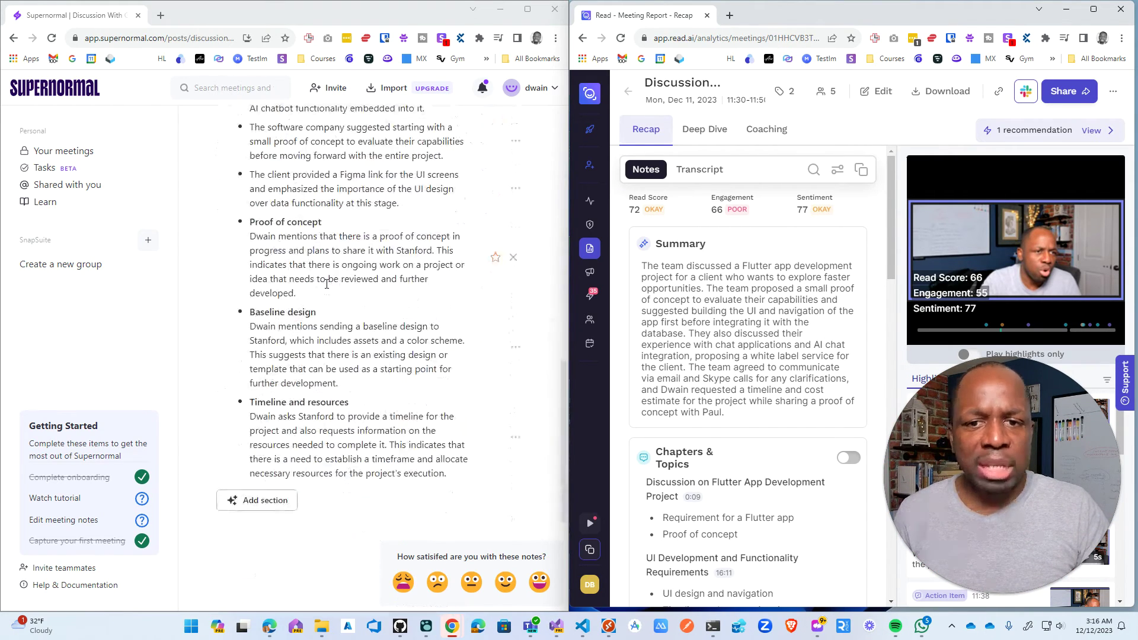
scroll(327, 285, "down", 4)
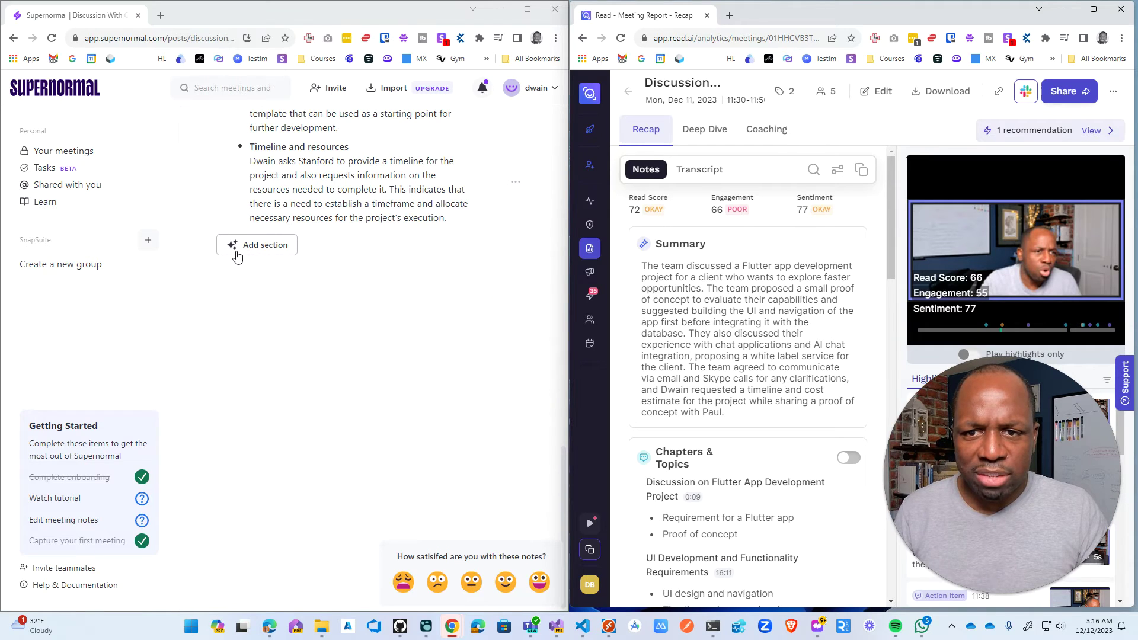
left_click(237, 253)
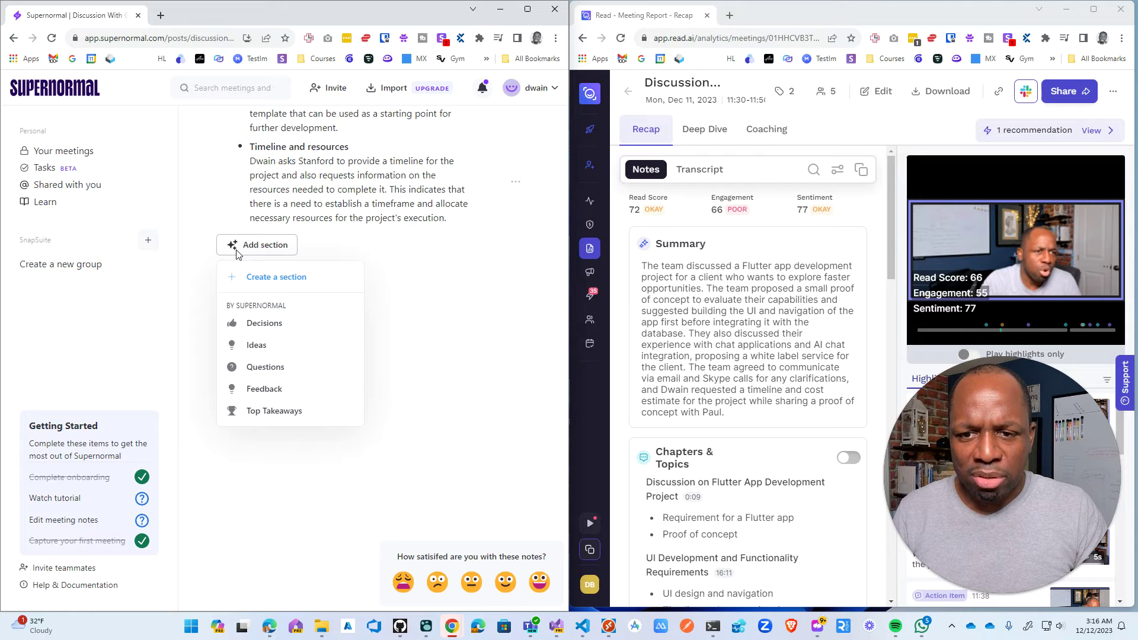
left_click(257, 345)
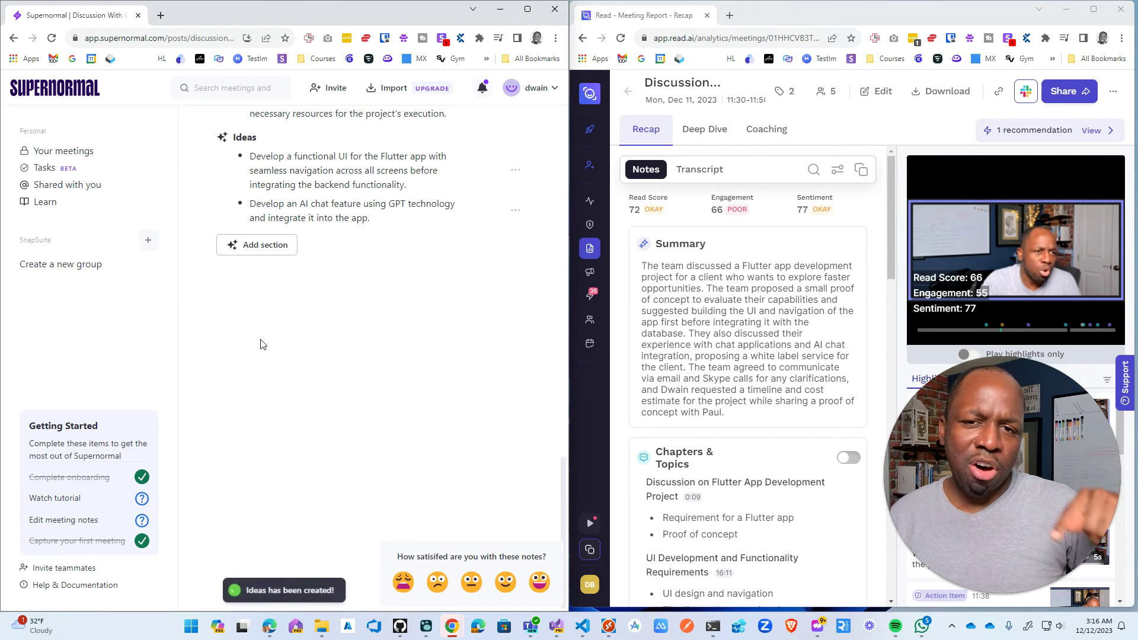
scroll(261, 341, "up", 2)
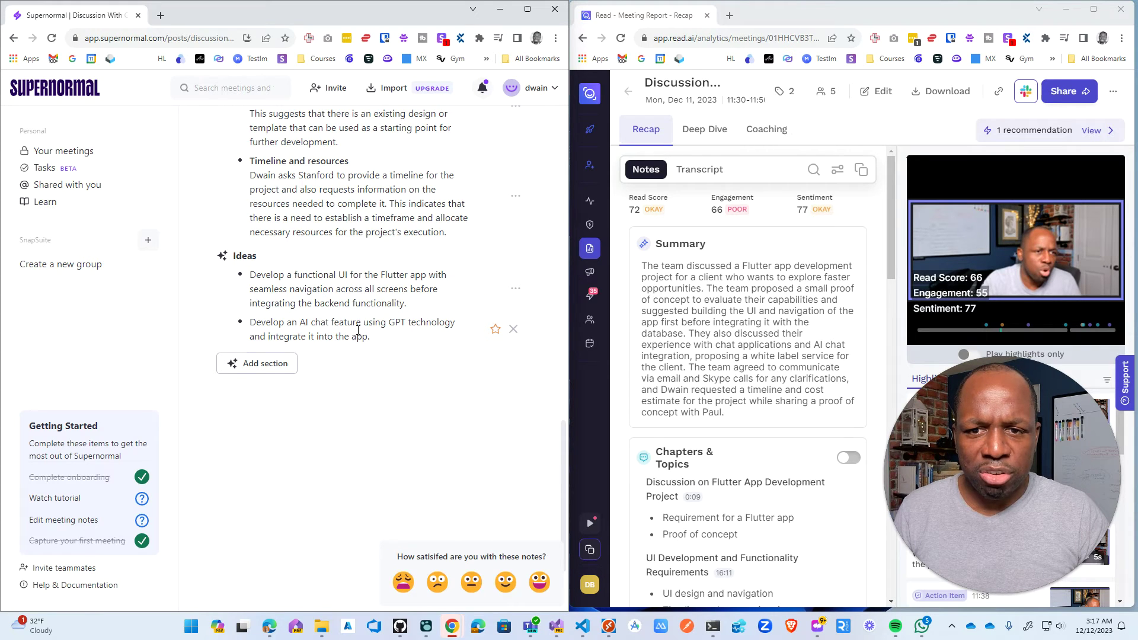
Add a generated Questions section covering UI timeline, budget, proof-of-concept timeline and cost estimates
left_click(258, 368)
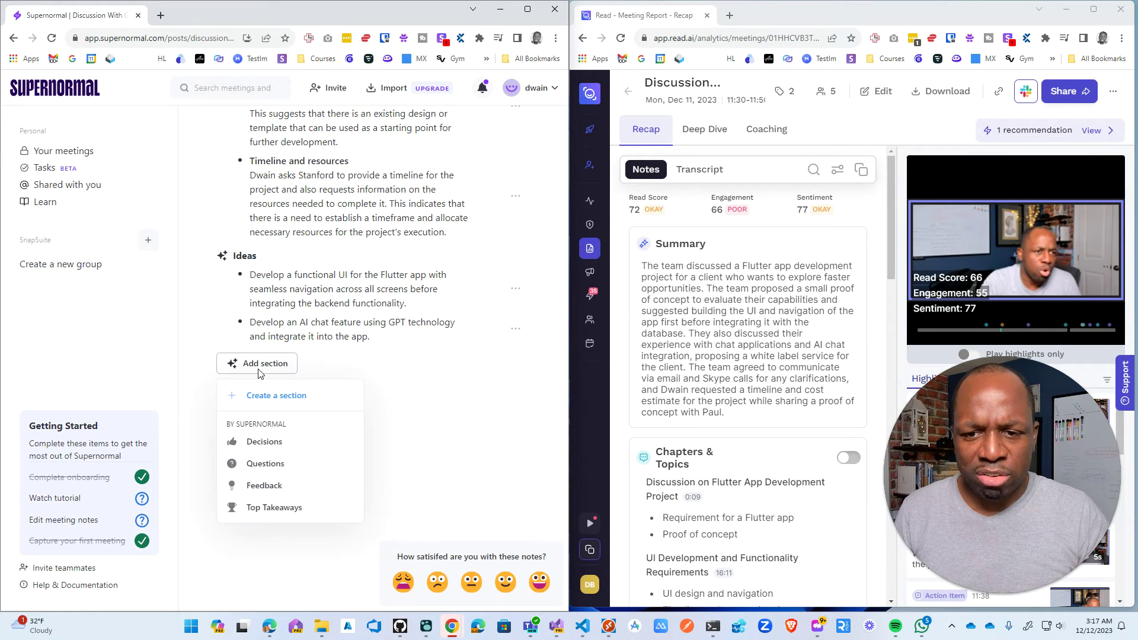
left_click(263, 466)
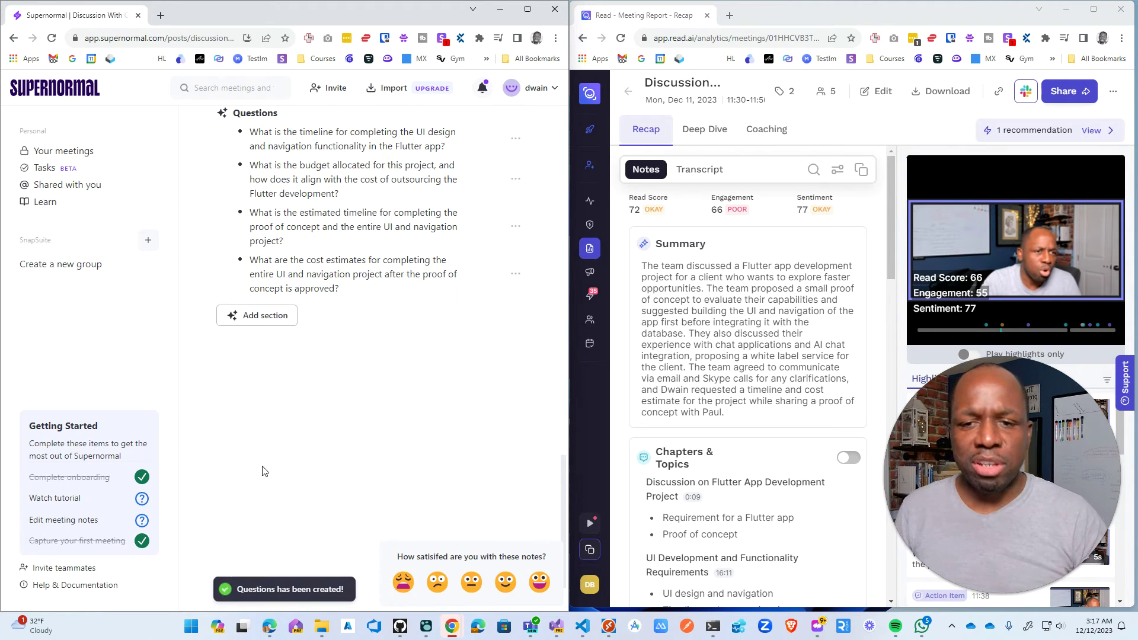
scroll(287, 462, "up", 2)
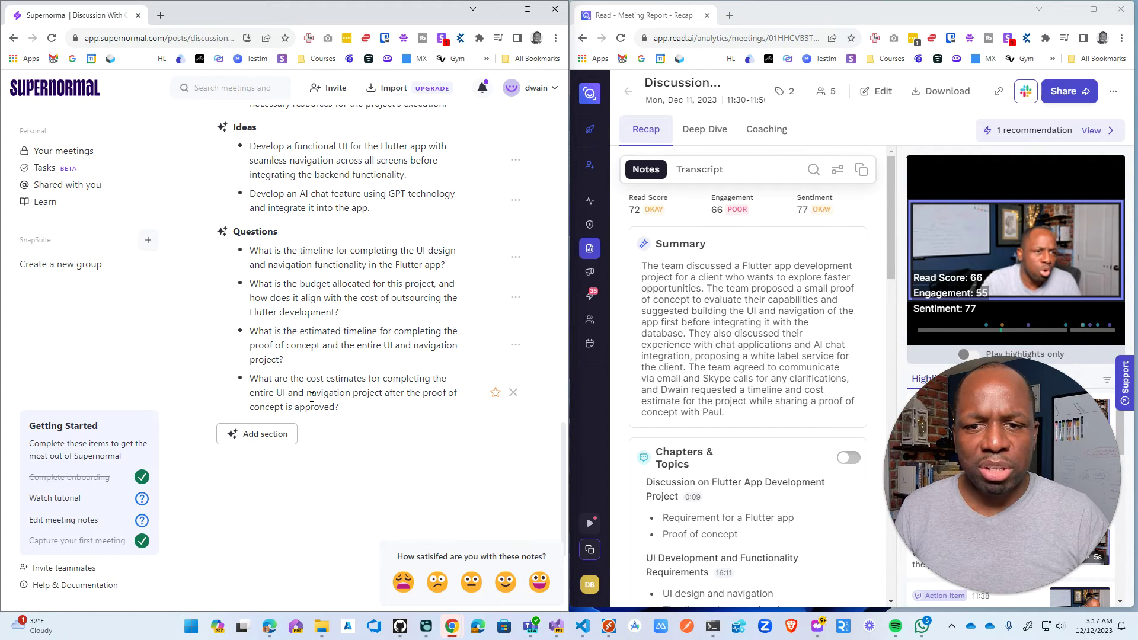
left_click(279, 437)
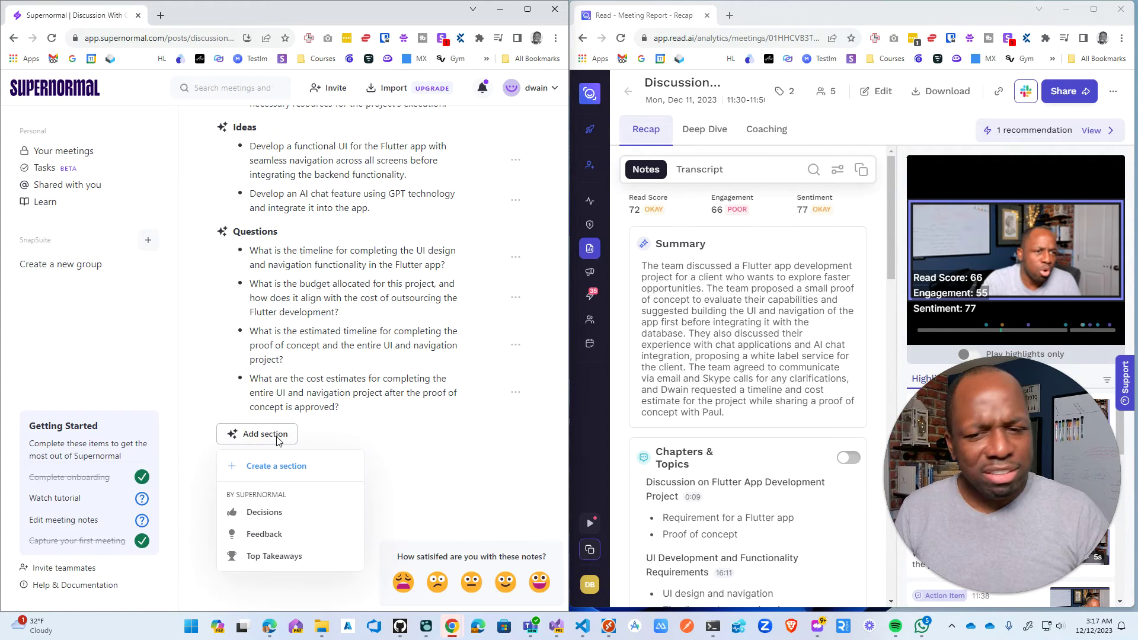
Add a Top Takeaways section flagging UI/navigation improvement as most urgent, then return to the top
left_click(289, 552)
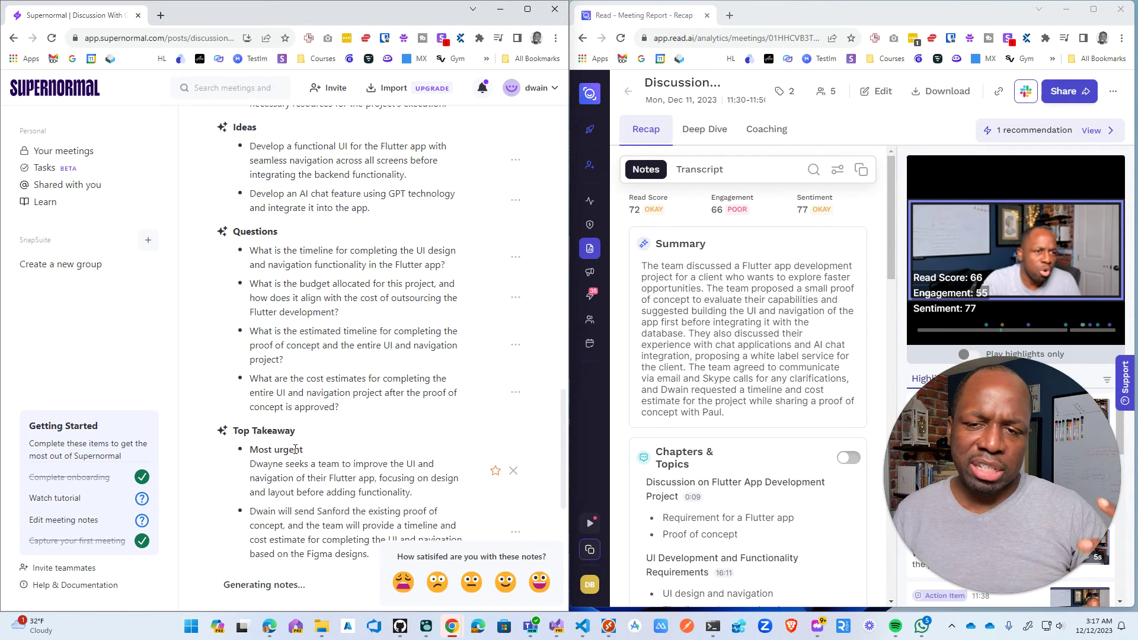
scroll(296, 452, "down", 2)
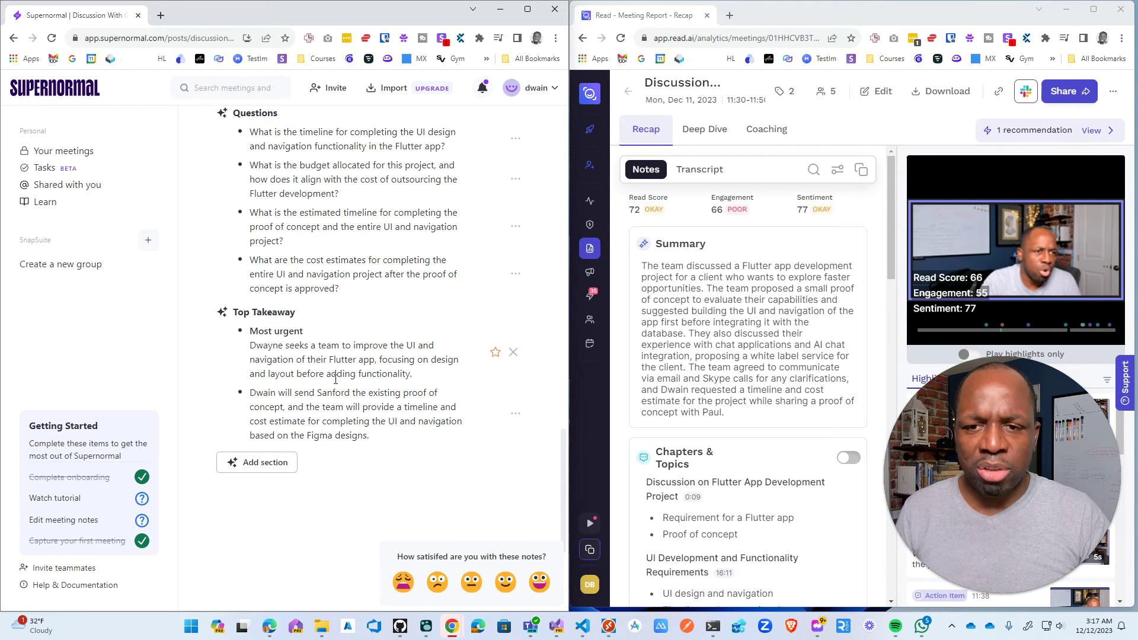
scroll(331, 378, "up", 15)
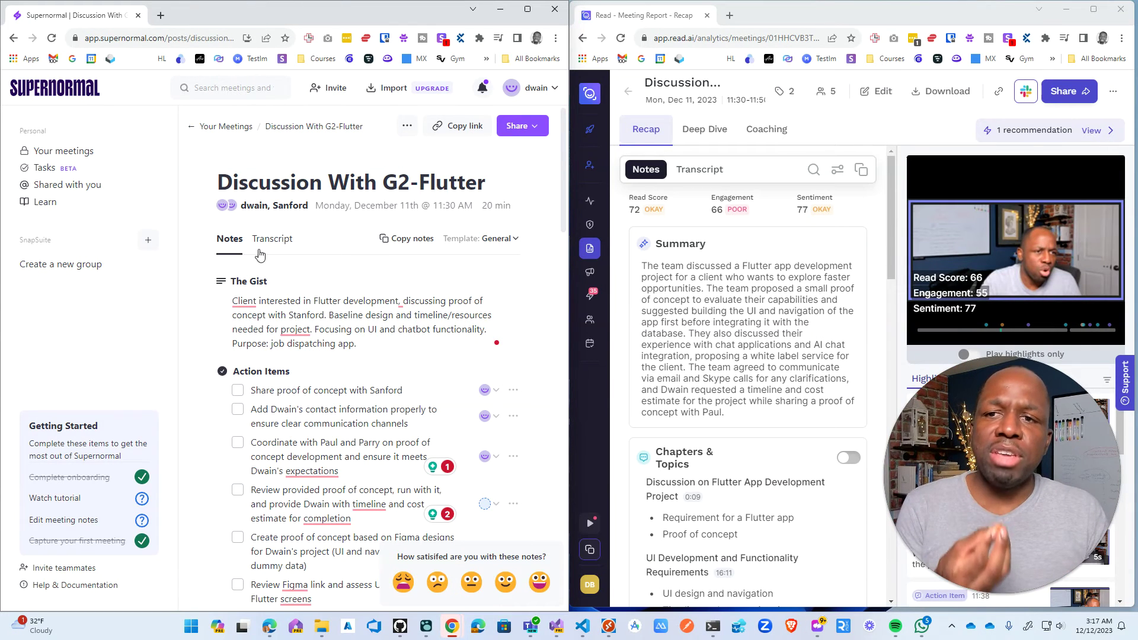
From the maximized Tasks page, follow the proof-of-concept task link into the G2-Flutter notes' action items
left_click(42, 169)
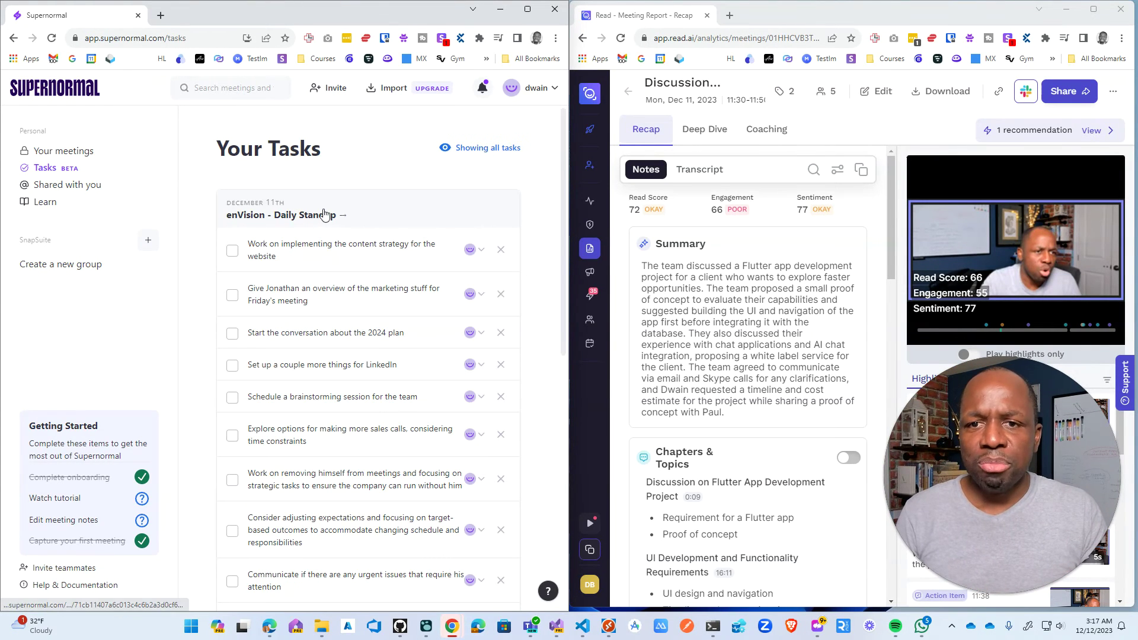
left_click(529, 9)
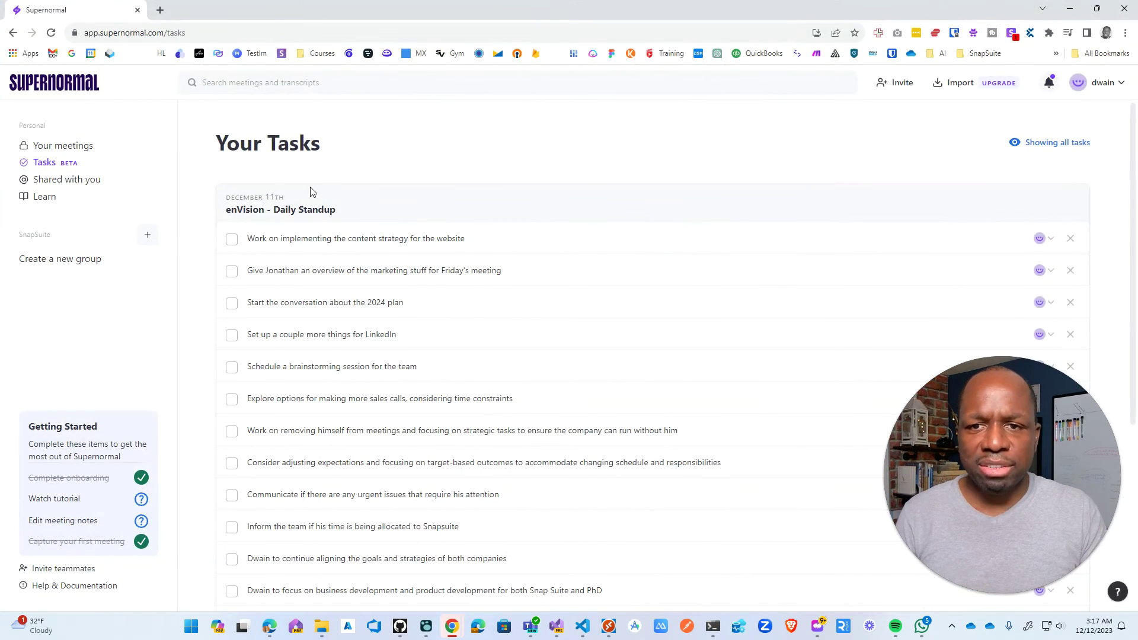
scroll(252, 228, "down", 15)
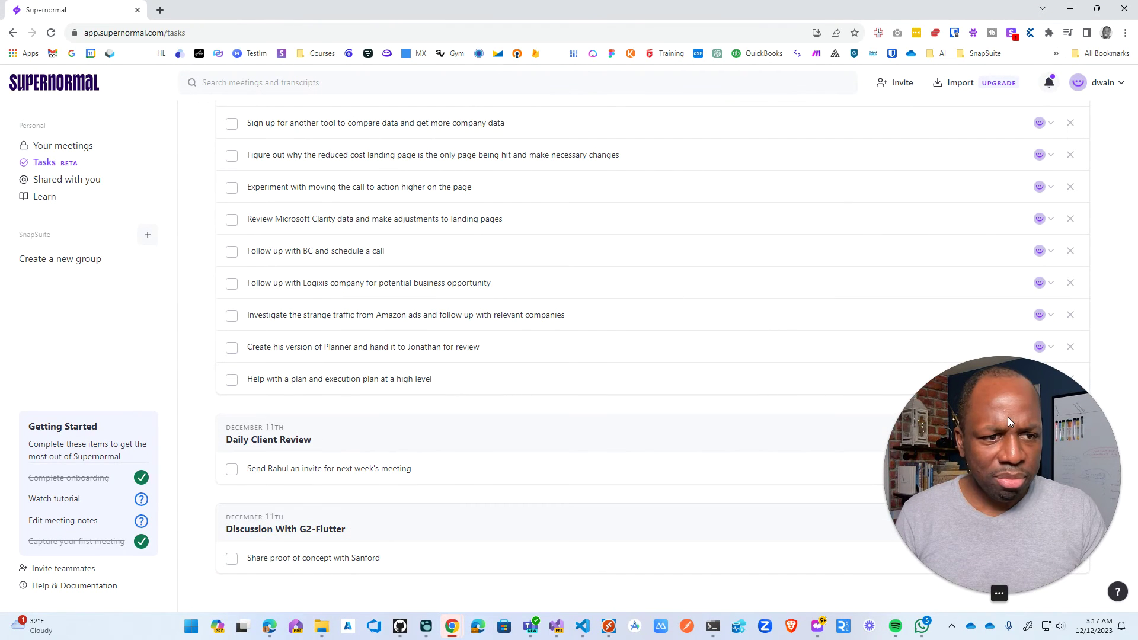
left_click_drag(1009, 422, 888, 203)
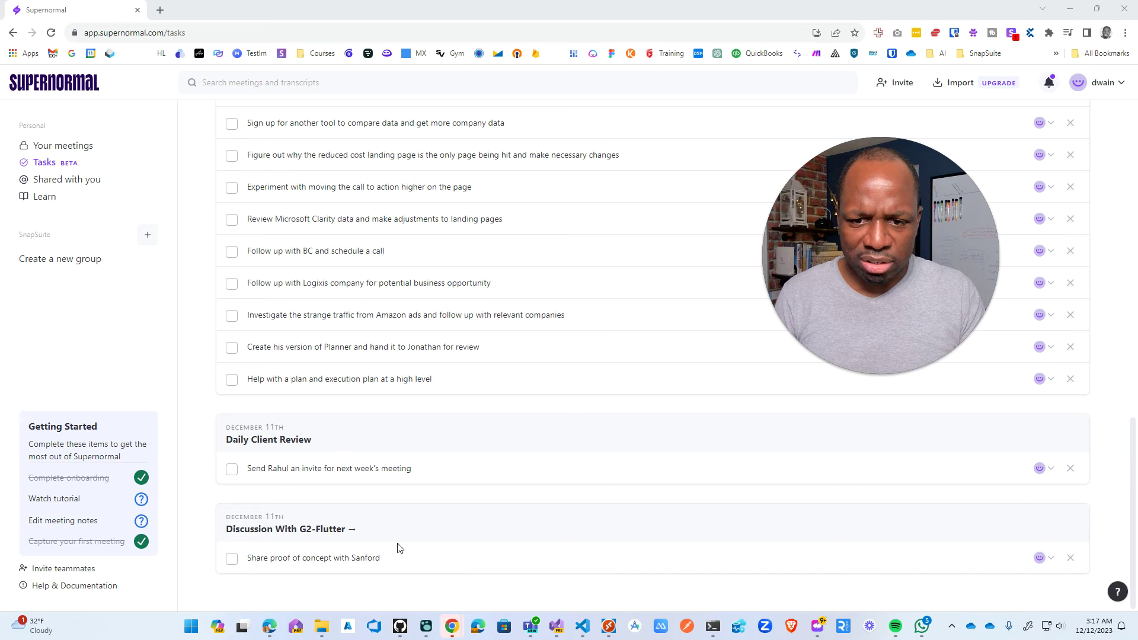
left_click(315, 530)
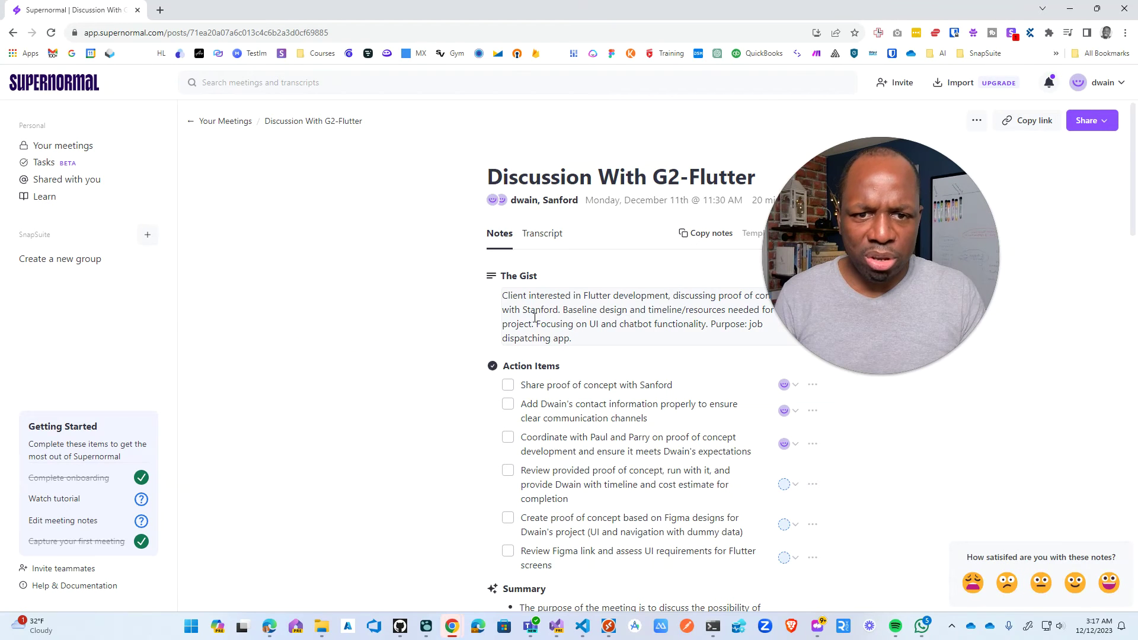
left_click(57, 163)
scroll(285, 257, "down", 7)
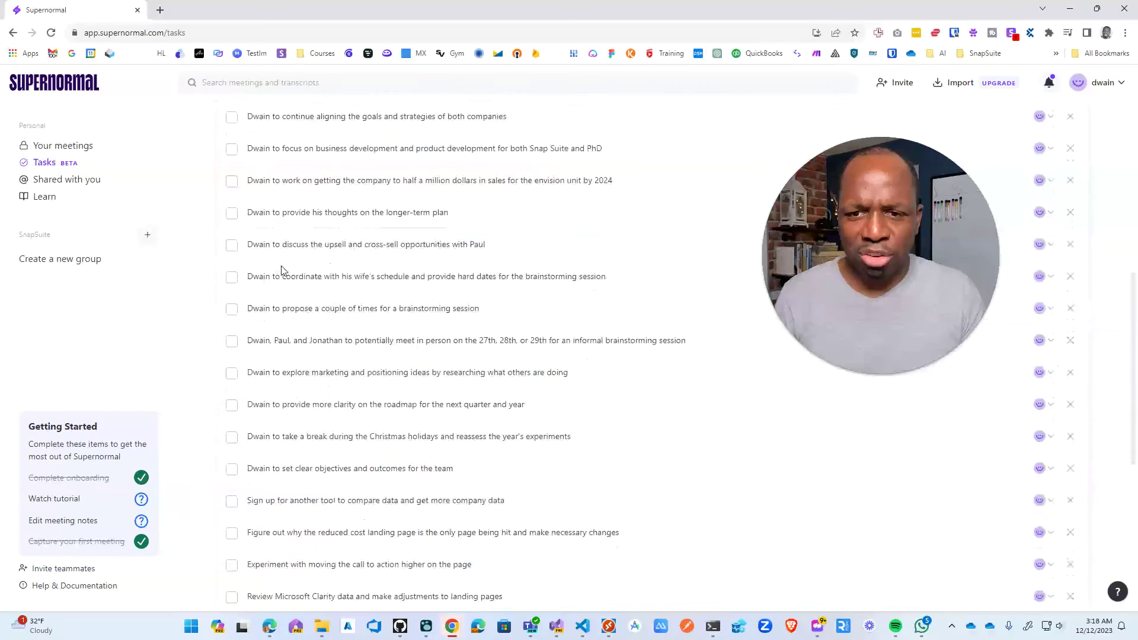
scroll(282, 269, "down", 6)
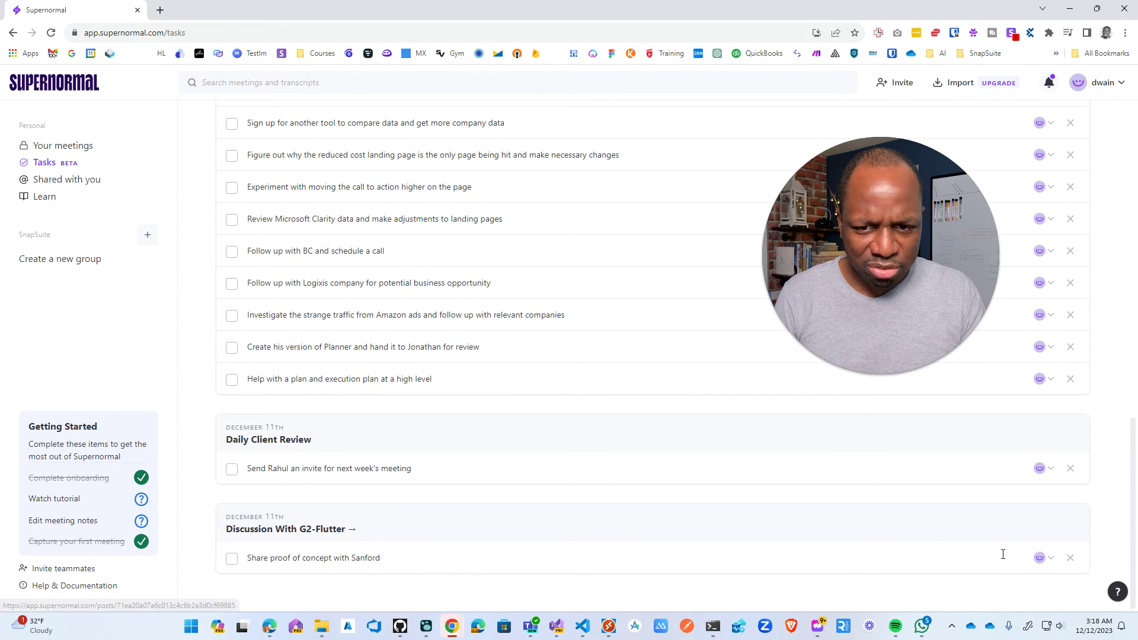
left_click(277, 529)
scroll(524, 311, "down", 3)
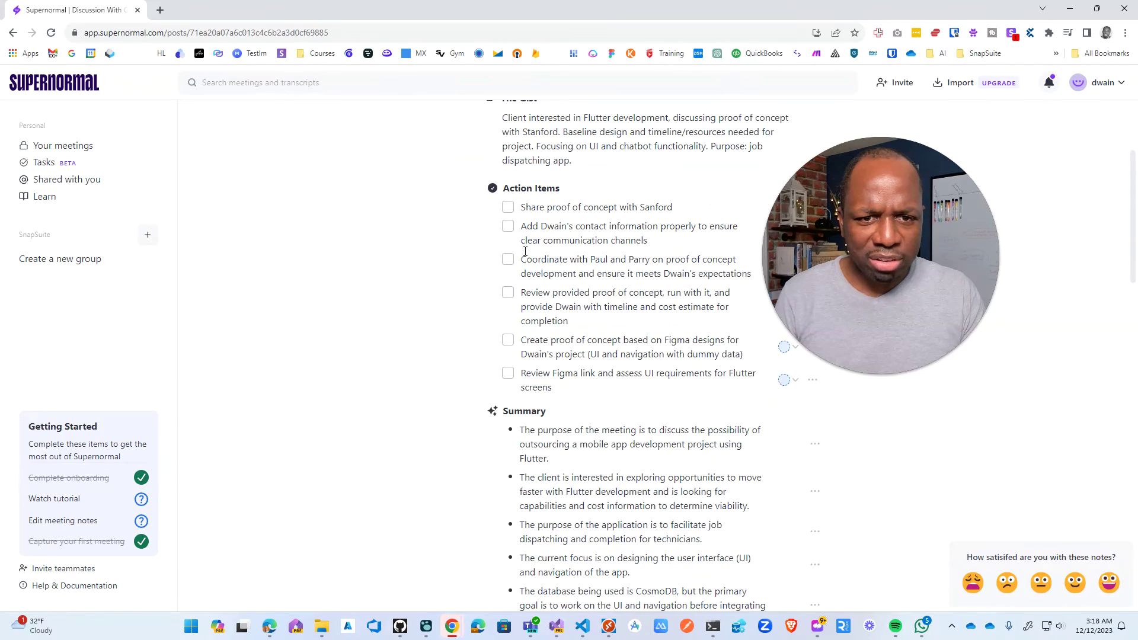
scroll(522, 401, "up", 2)
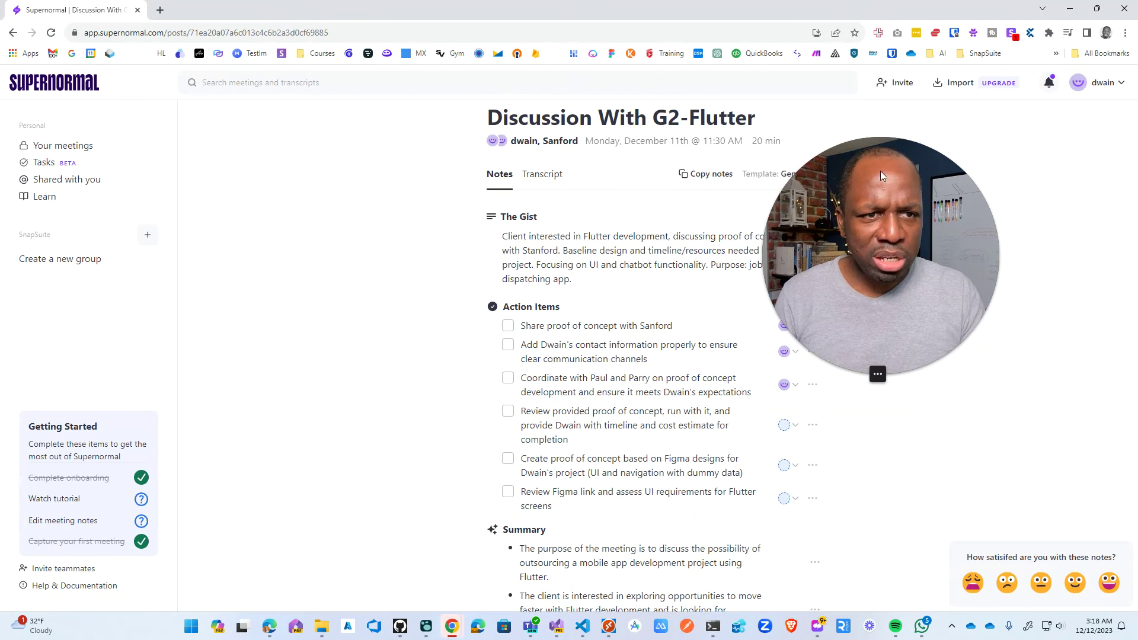
Assign the Figma designs, proof-of-concept review and Figma link review action items to yourself
left_click(795, 428)
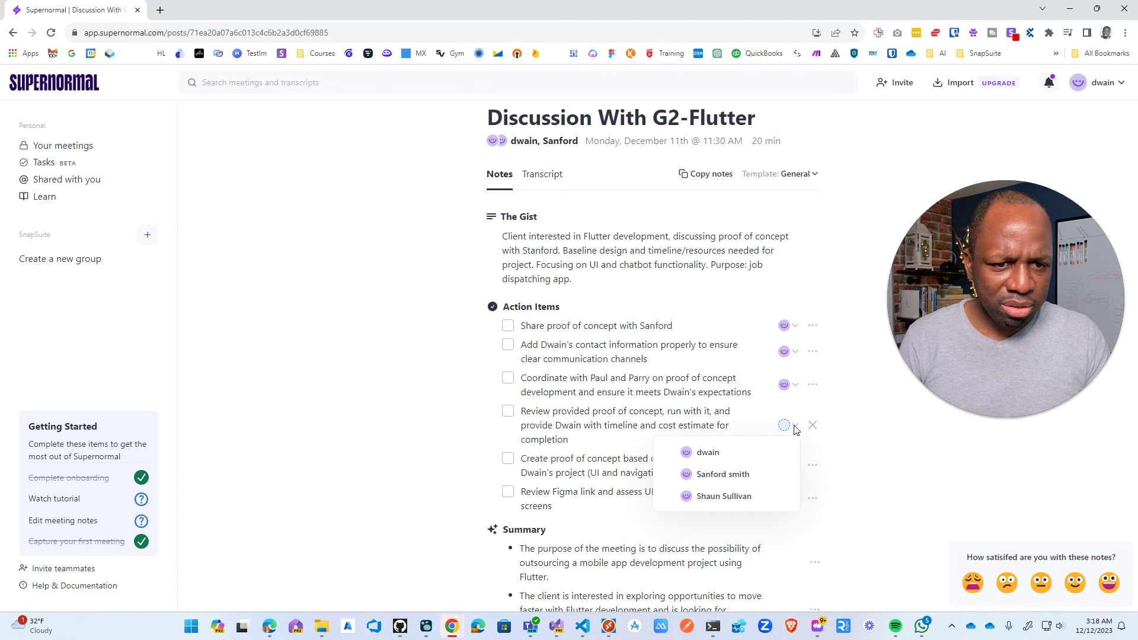
left_click(923, 451)
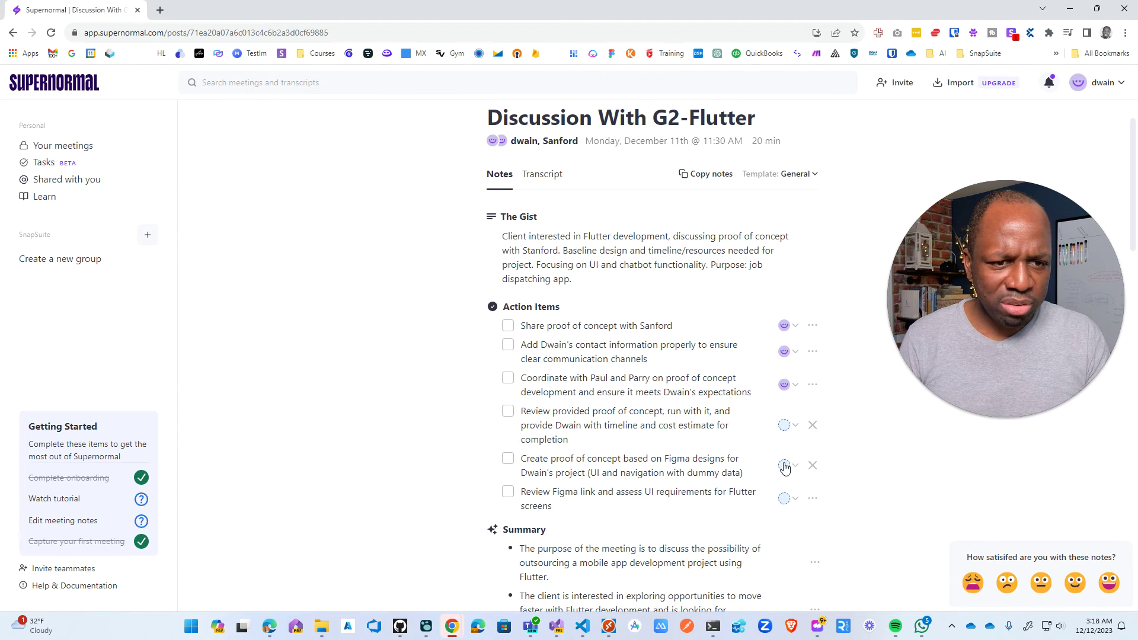
left_click(796, 467)
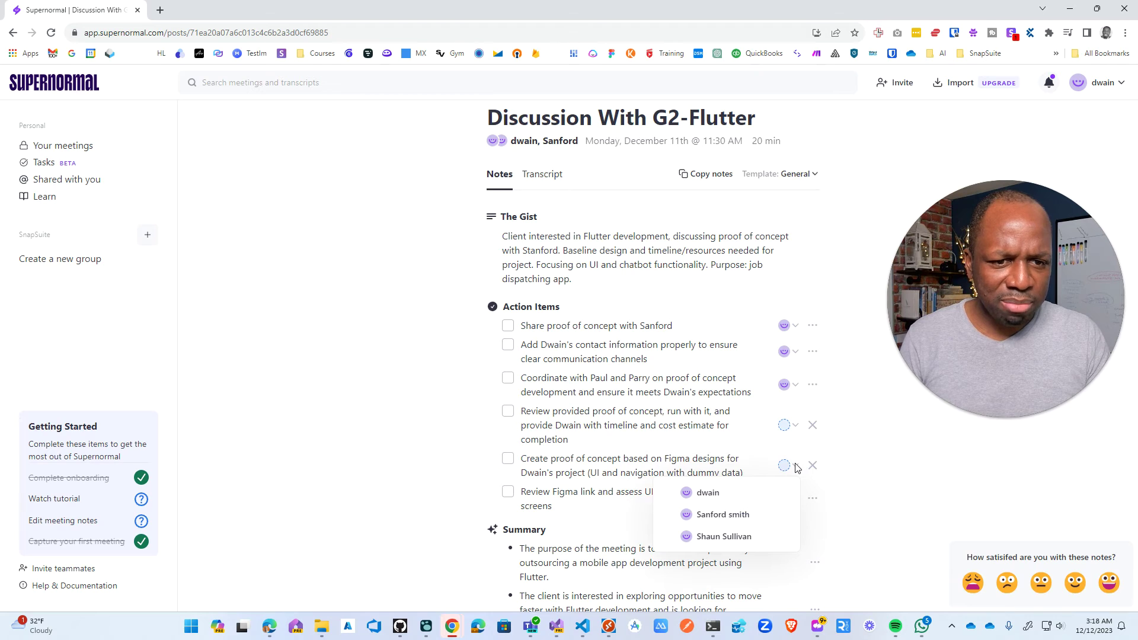
left_click(777, 492)
left_click(796, 459)
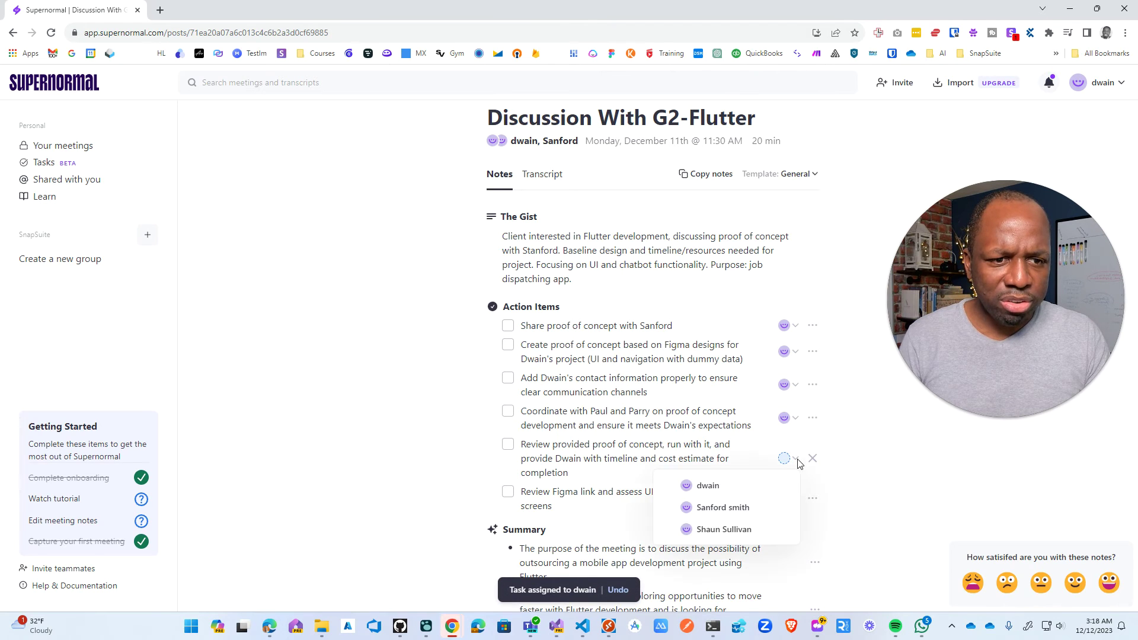
left_click(774, 491)
left_click(792, 499)
left_click(770, 525)
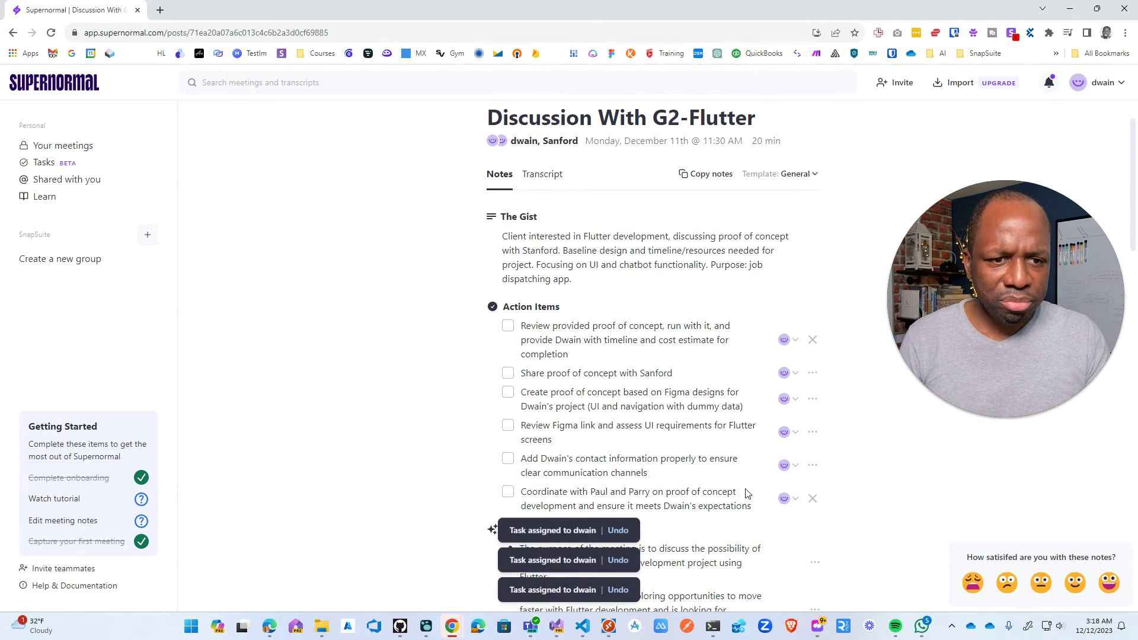
Check the four G2-Flutter action items in Your Tasks, then return to Your meetings
left_click(43, 163)
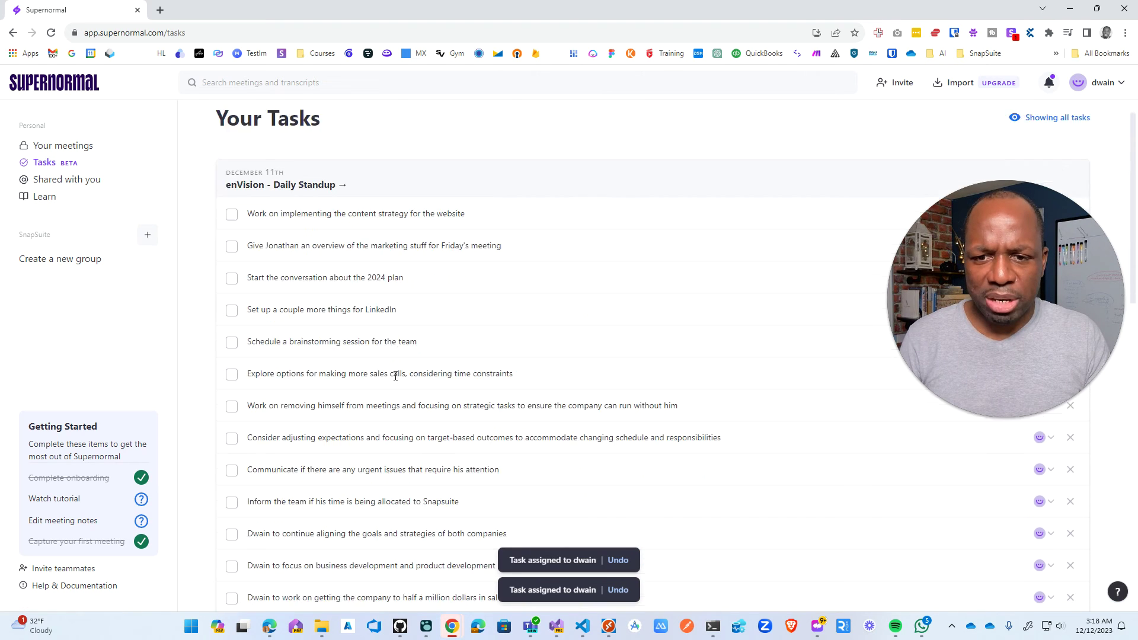
scroll(396, 376, "down", 10)
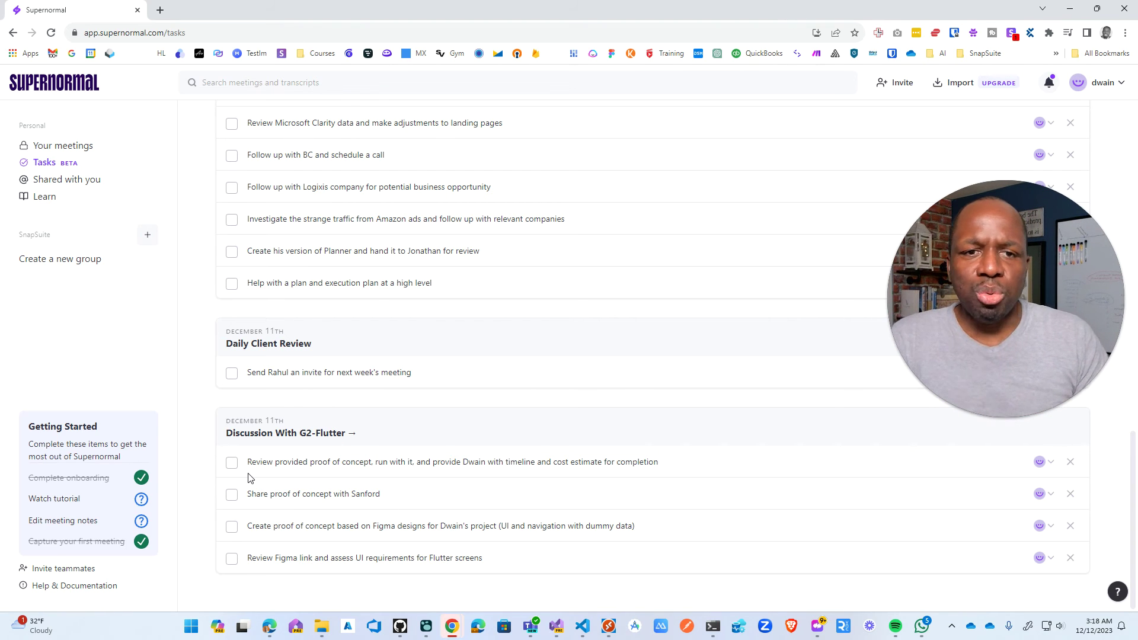
left_click_drag(949, 340, 954, 543)
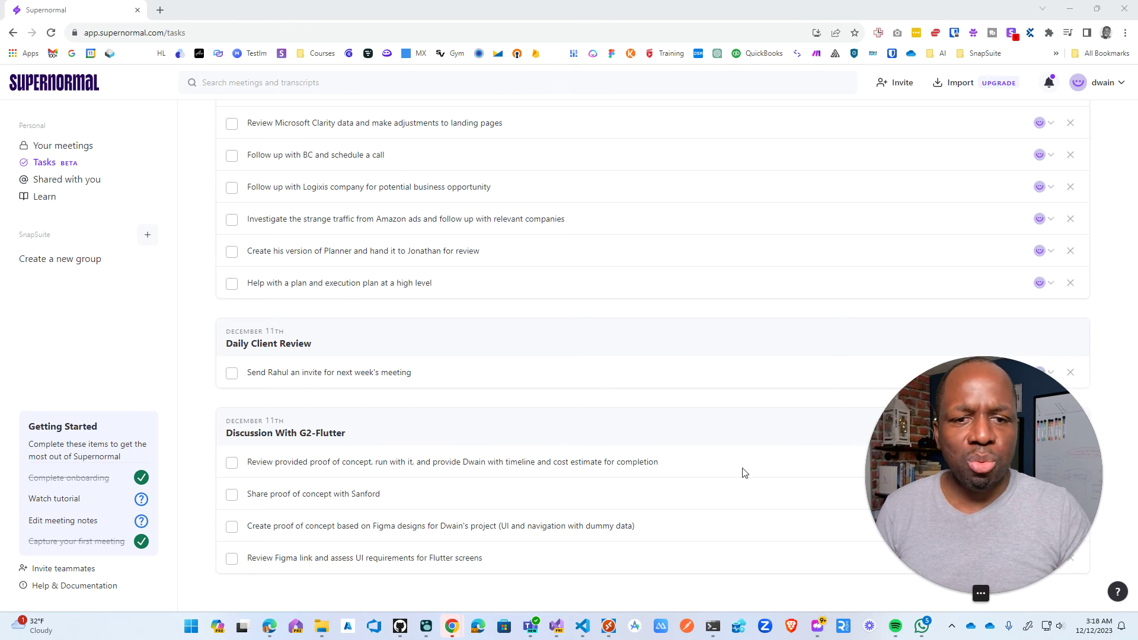
left_click(101, 145)
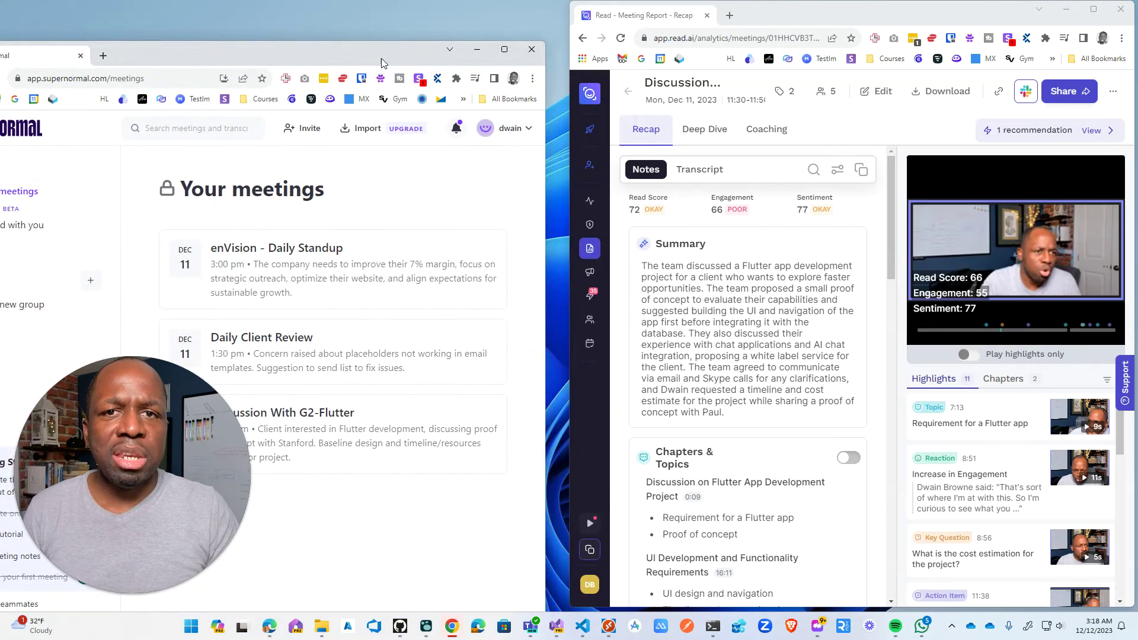
Snap Supernormal left of Read AI, resize the split, and return Read AI to Meeting Reports
left_click_drag(381, 58, 425, 16)
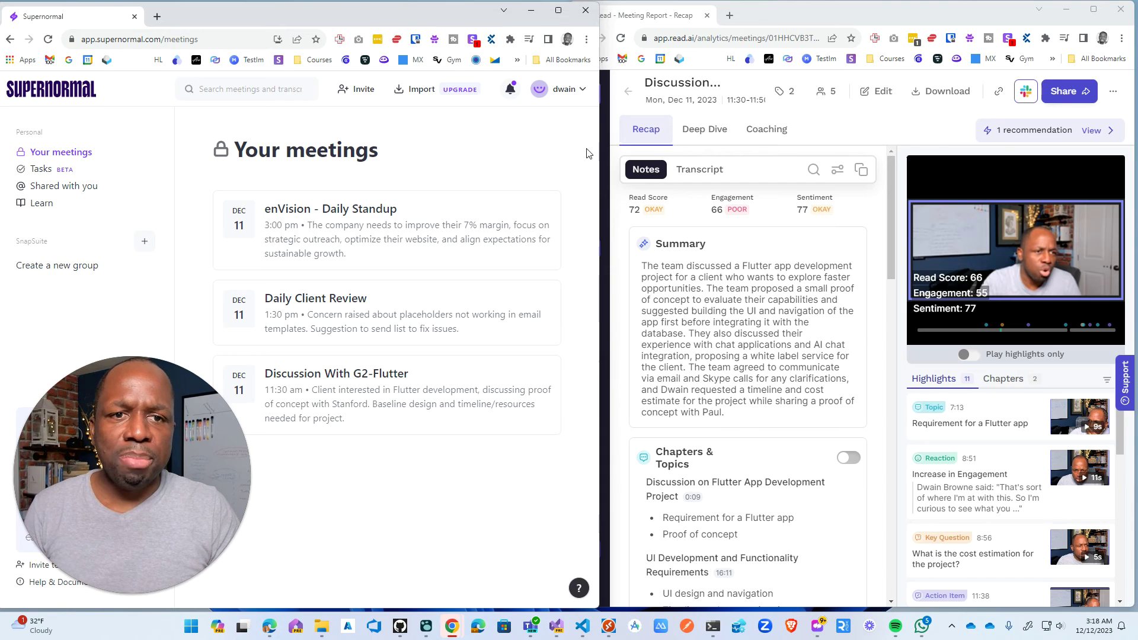
left_click_drag(599, 165, 567, 164)
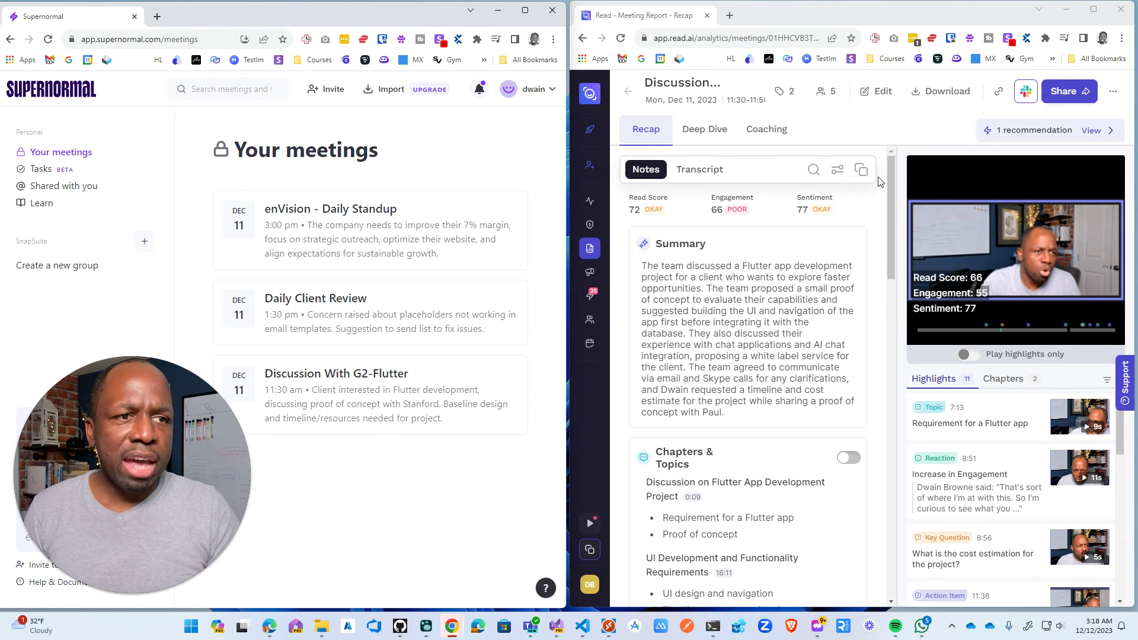
left_click(628, 91)
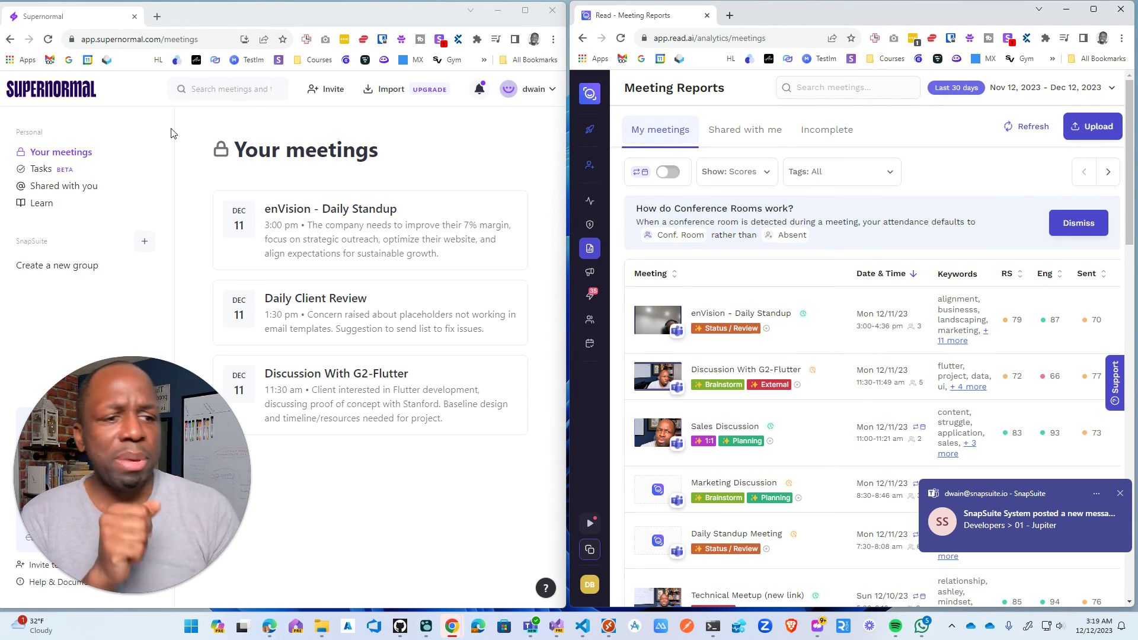
left_click(1120, 495)
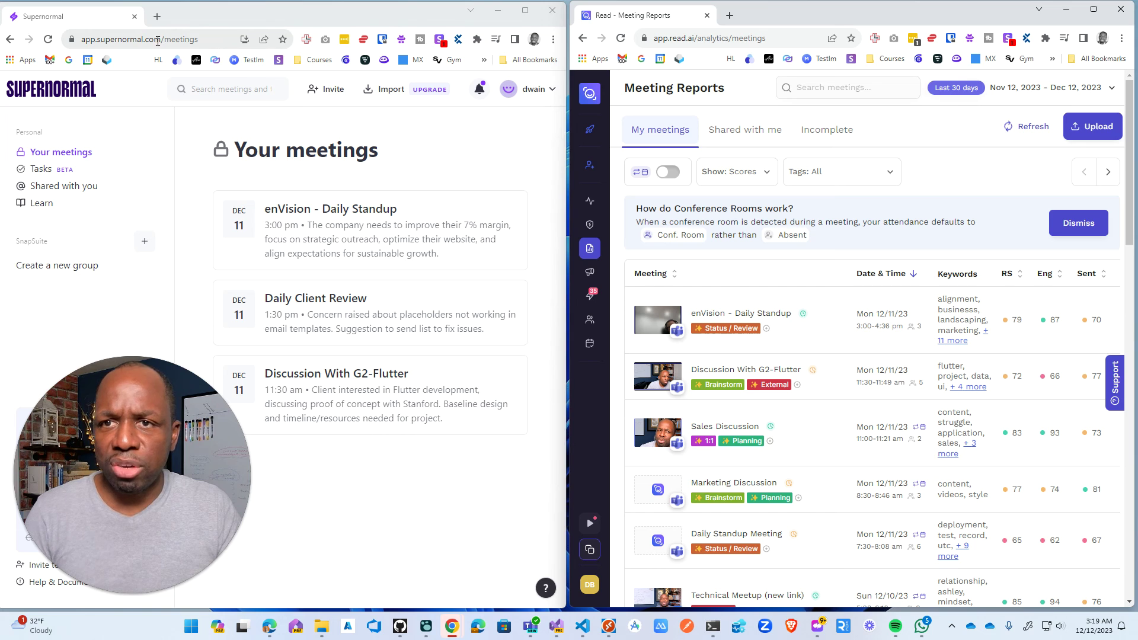
left_click_drag(158, 40, 150, 36)
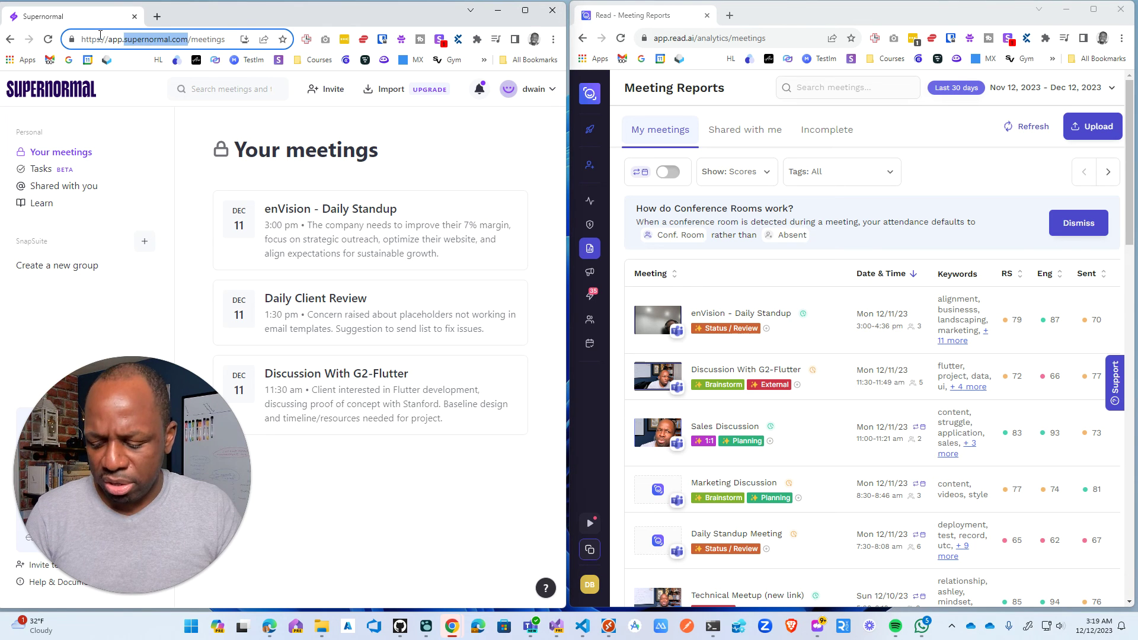
In a new tab, load supernormal.com and log in to the app from the site menu
left_click(156, 16)
type("supernormal.com")
key("Return")
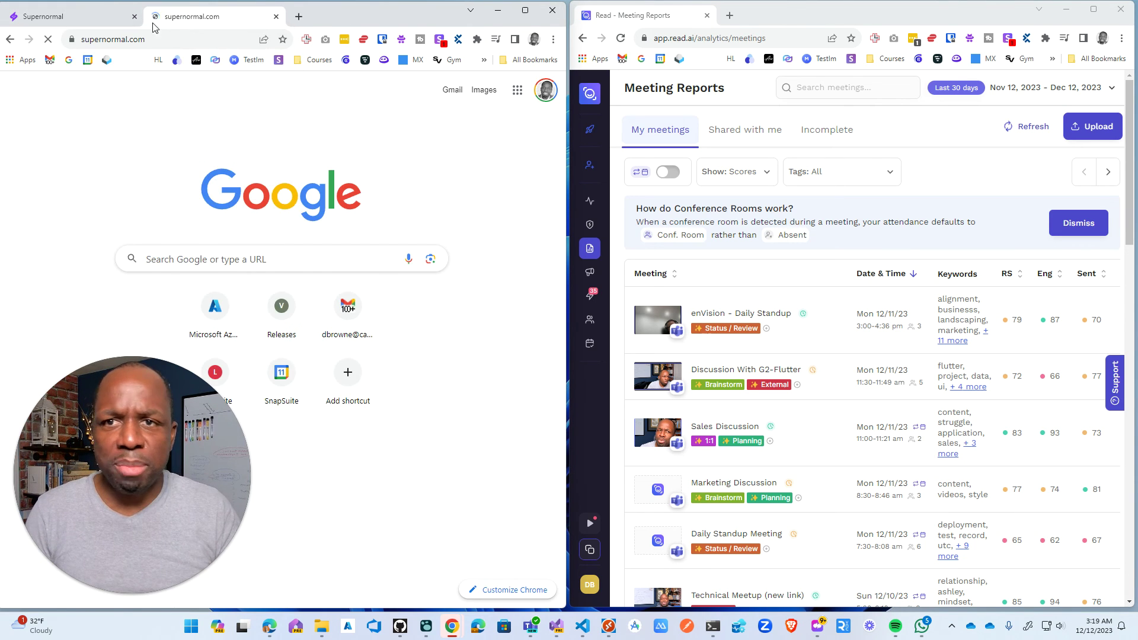
left_click(527, 96)
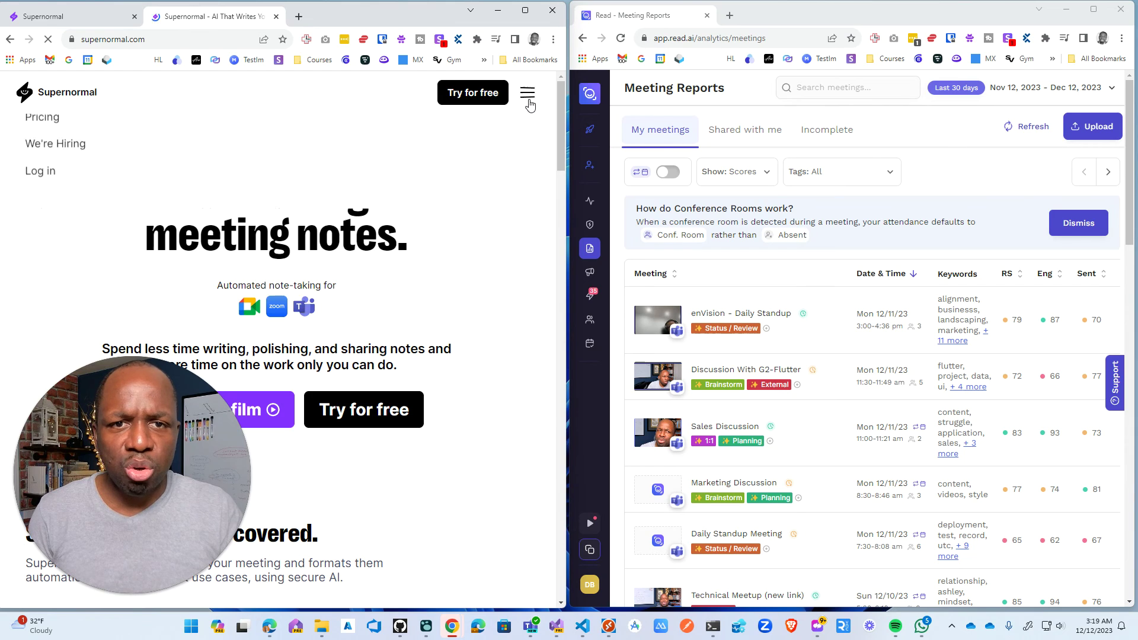
left_click(40, 269)
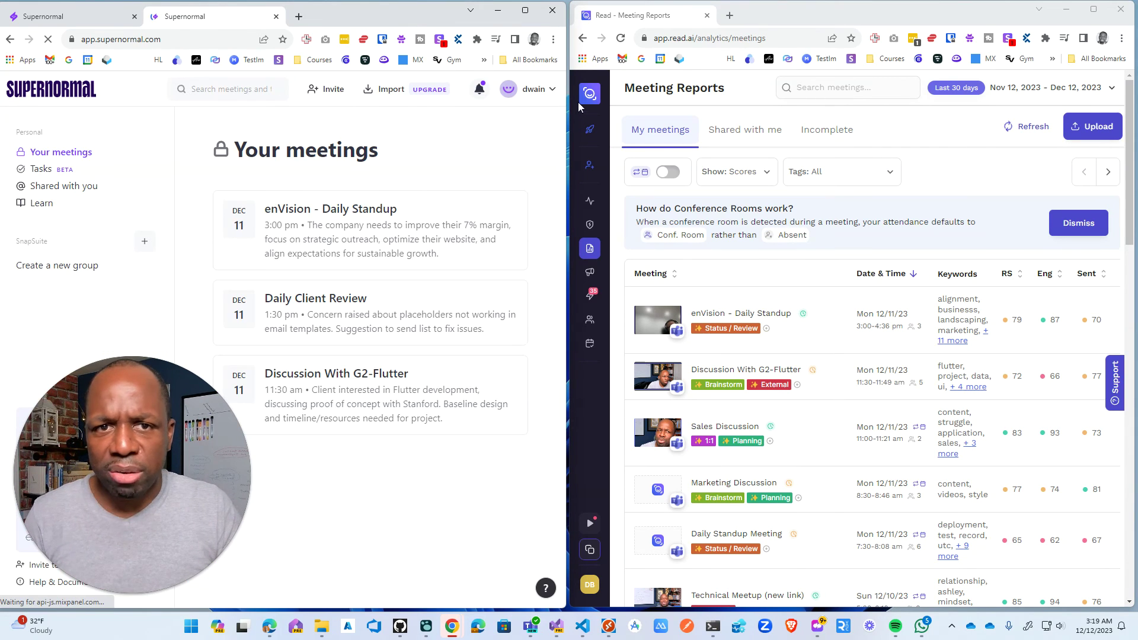
Open and close the account menu, clear two chat notifications, and widen the Supernormal window
left_click(551, 91)
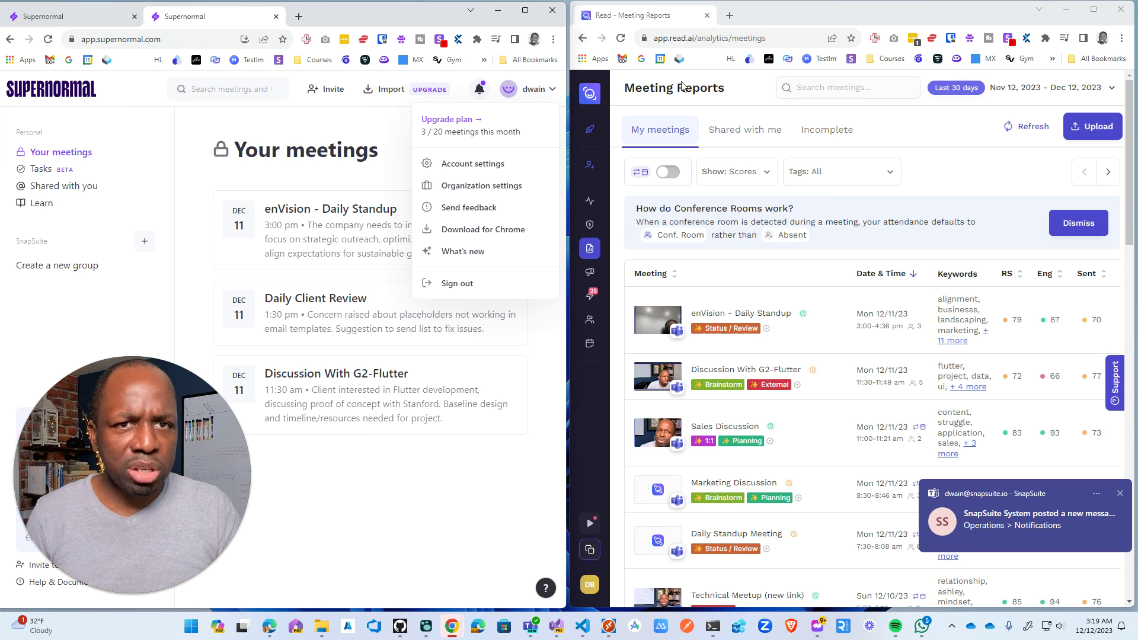
left_click(1120, 493)
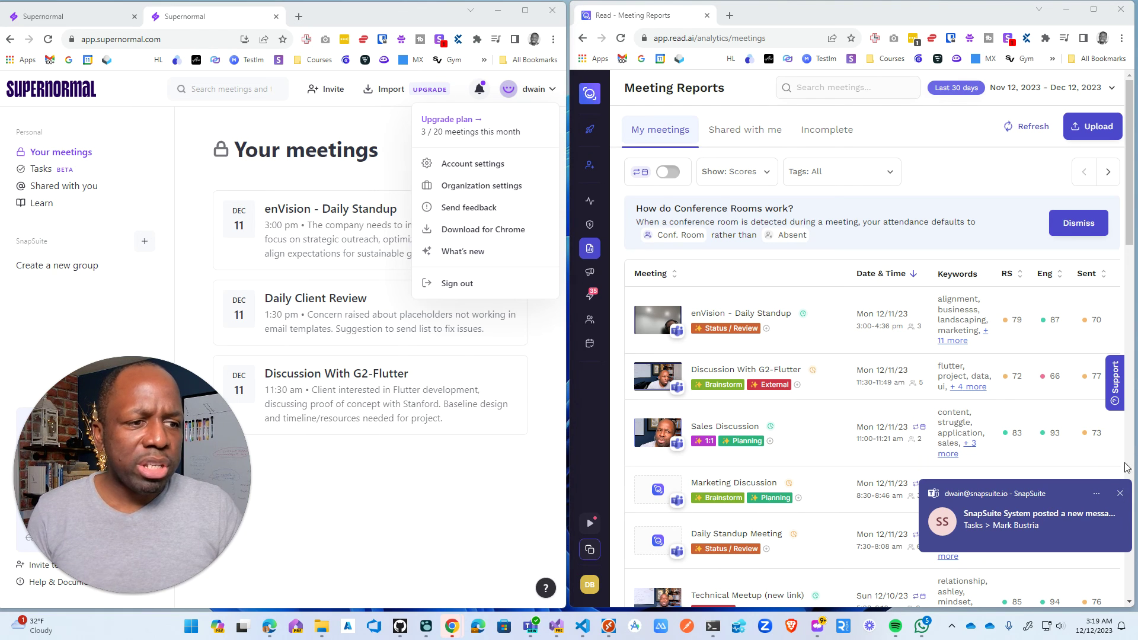
left_click(1119, 493)
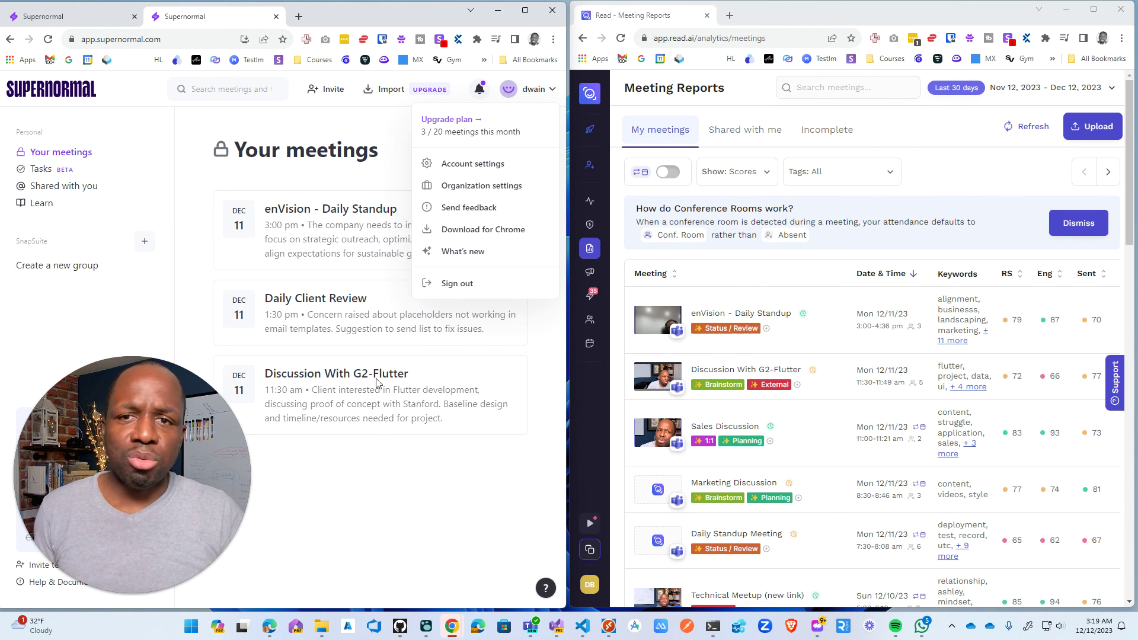
left_click(395, 494)
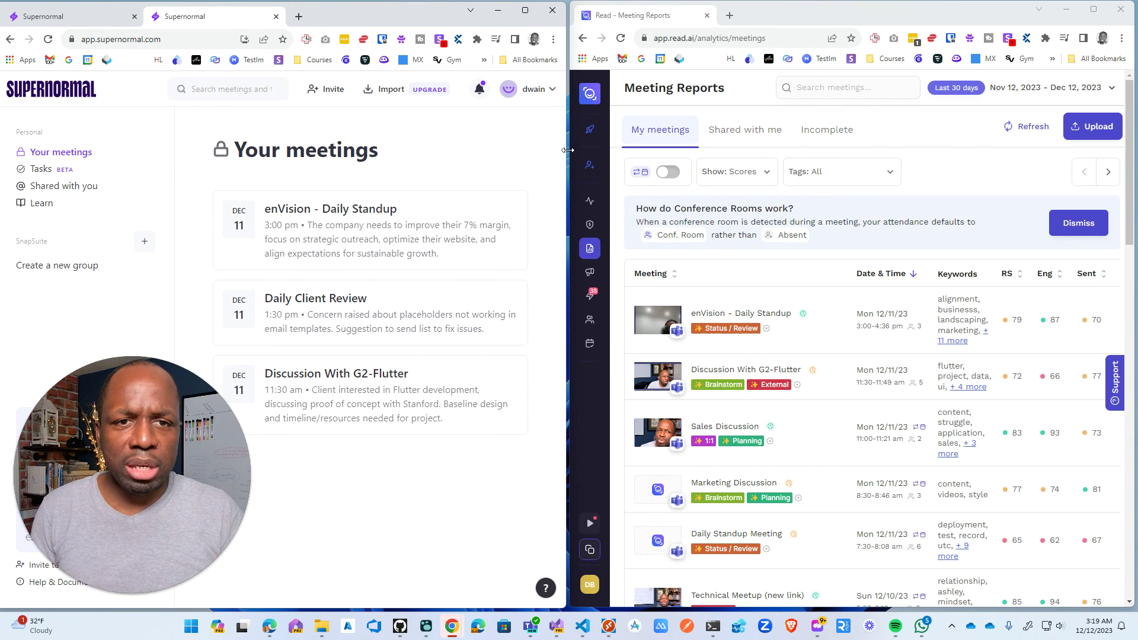
left_click_drag(569, 150, 568, 150)
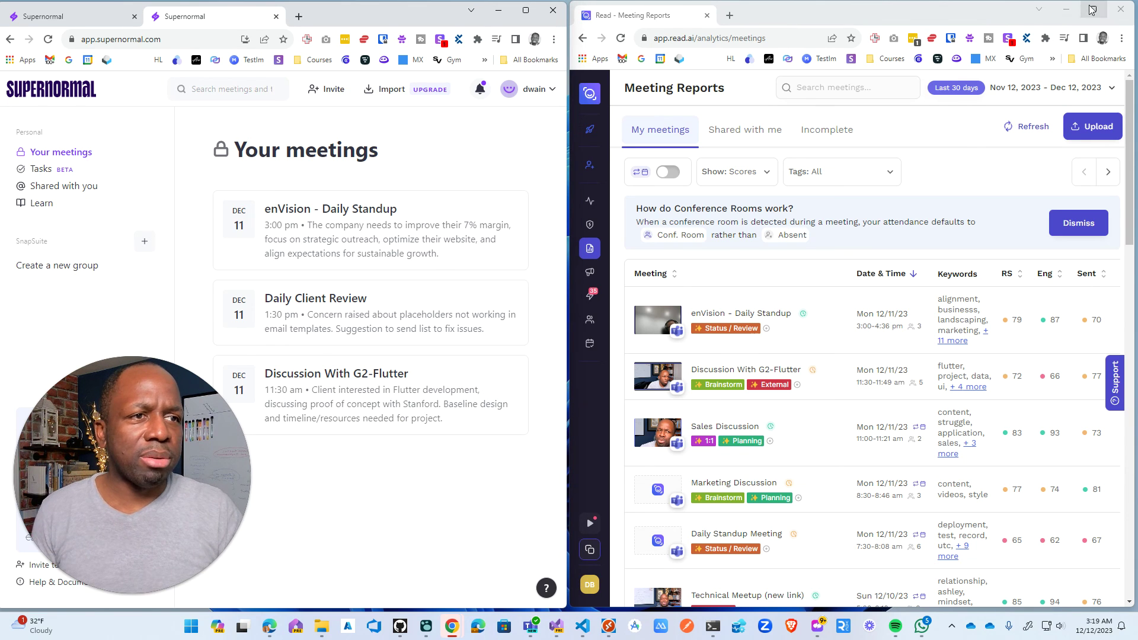
Close Read AI, maximize Supernormal, and switch between its two Your meetings tabs
left_click(1120, 9)
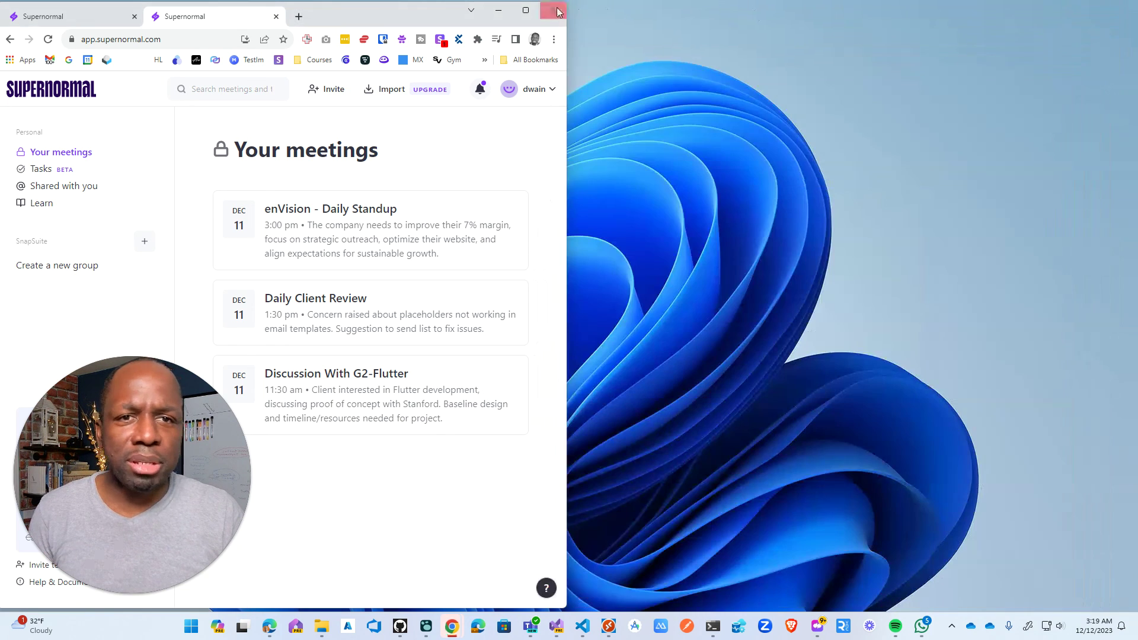
left_click(526, 10)
left_click(68, 10)
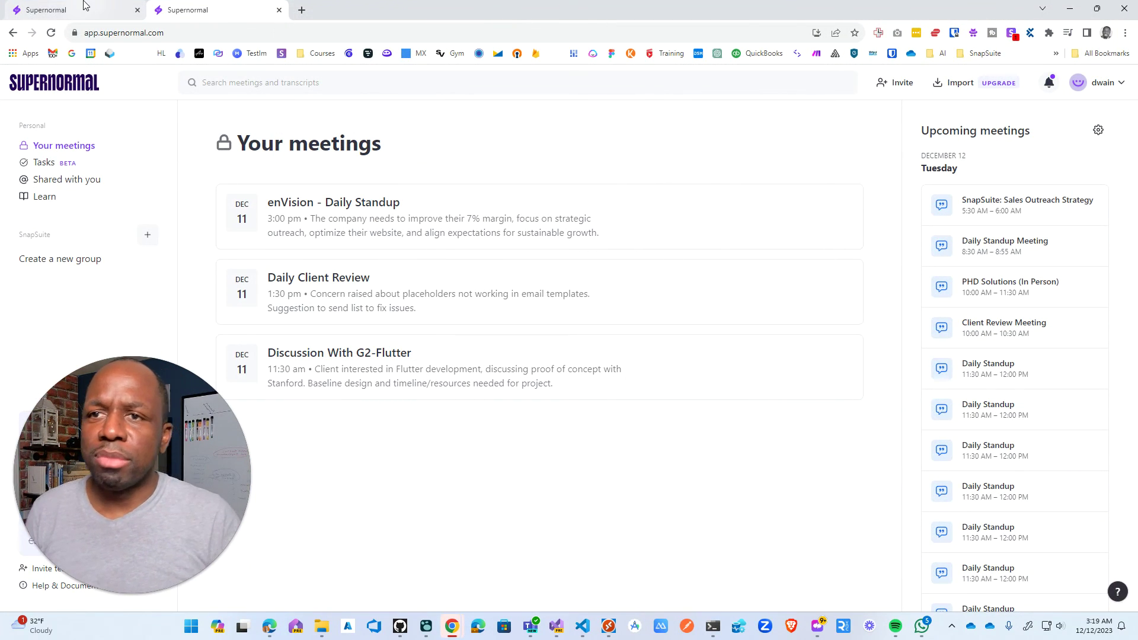
left_click(213, 12)
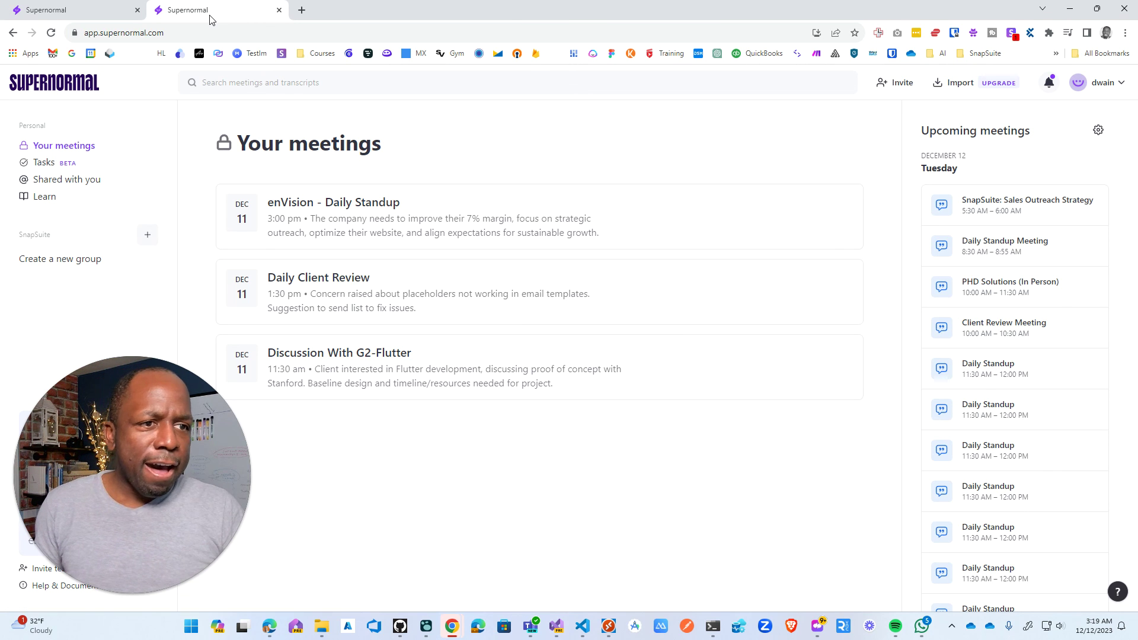